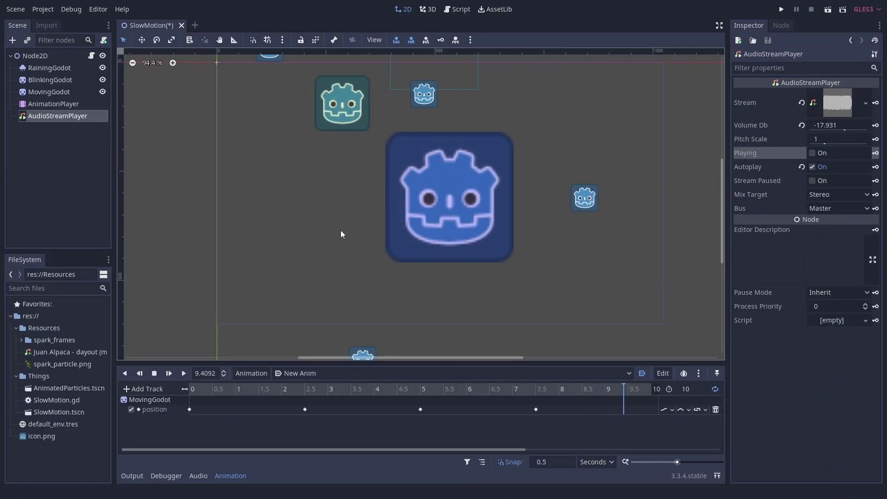
- Open the script attached to the Node2D root and run the current scene
click(91, 56)
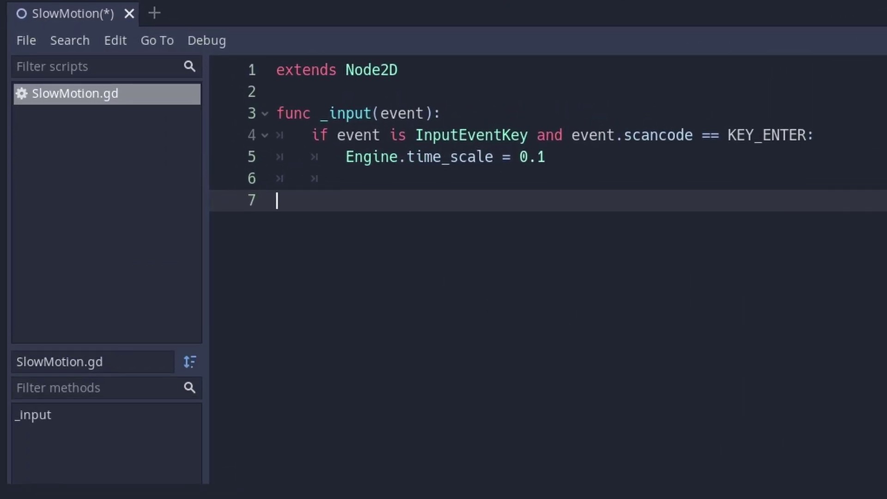
click(828, 9)
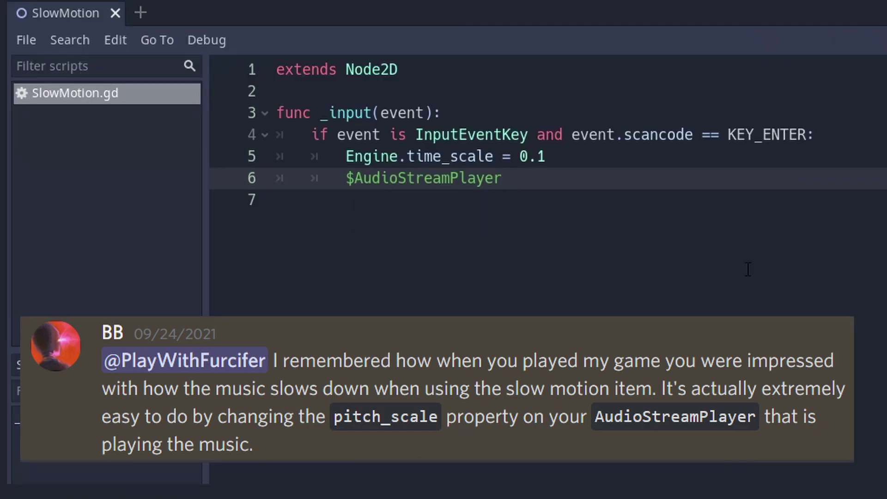
- In SlowMotion.gd's Enter-key branch, write an assignment to $AudioStreamPlayer.pitch_scale and begin a VisualServer.set_shad call
text(.)
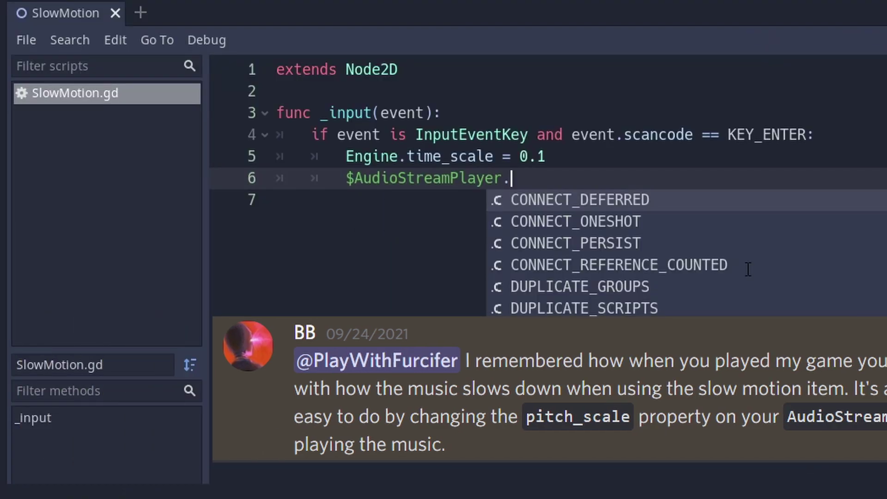
text(pitch_scale =)
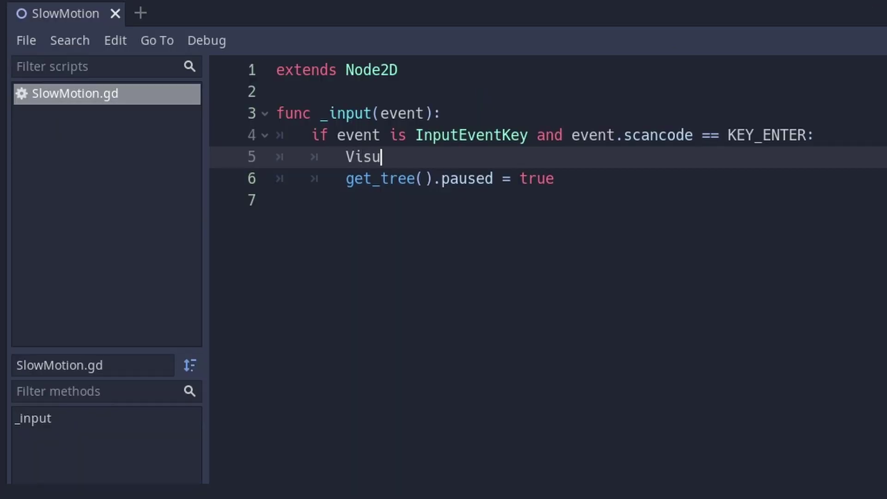
text(alServer.)
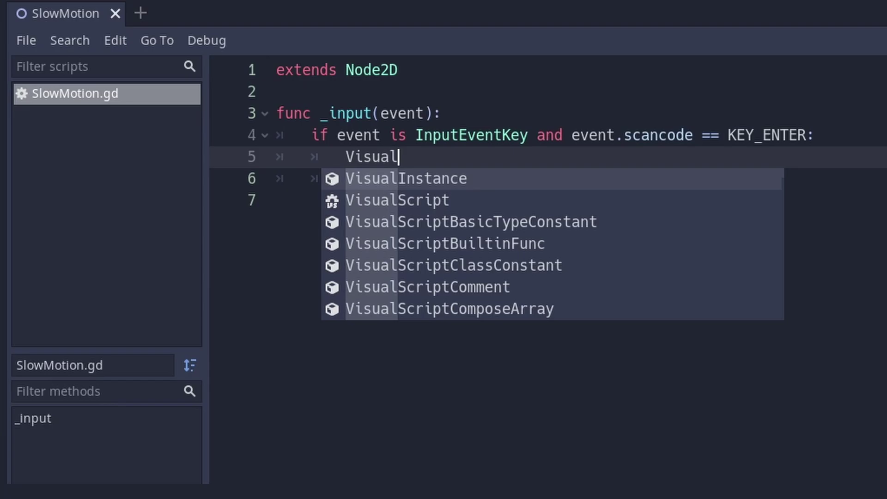
text(set_shad)
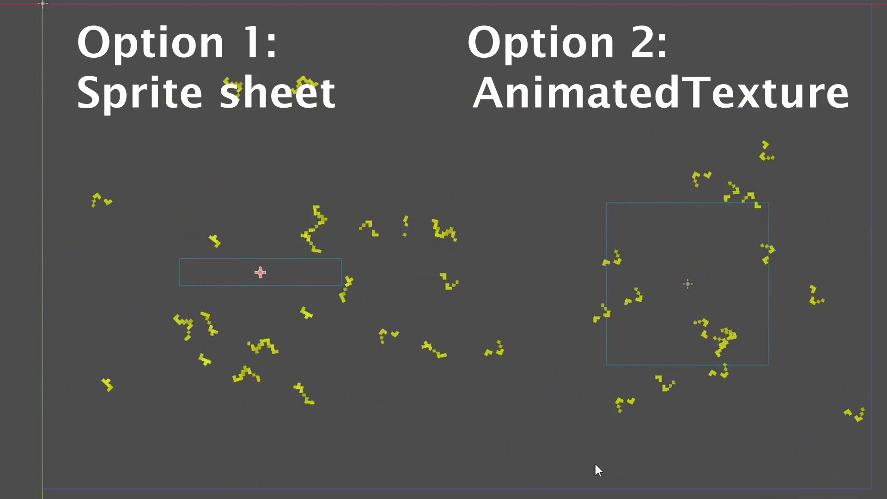
- Assign spark_particle.png as the texture of the Particles2D node
scroll(595, 462, up, 1)
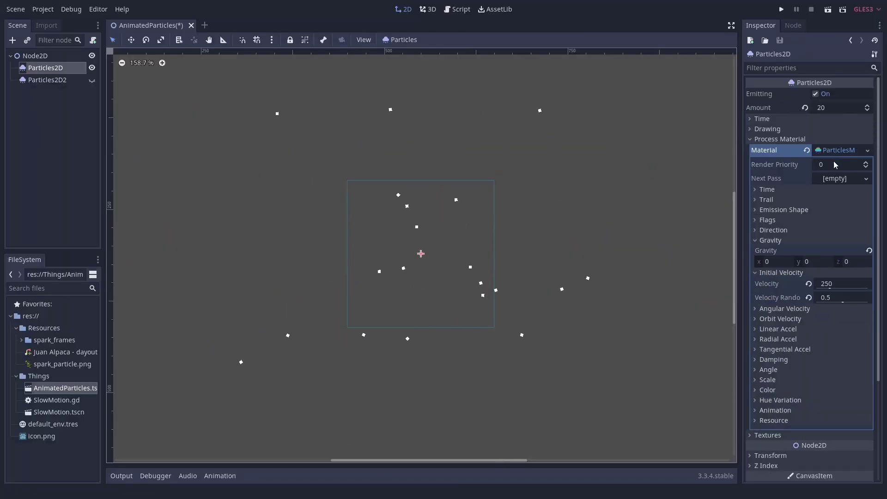
scroll(814, 231, down, 3)
click(779, 302)
click(64, 366)
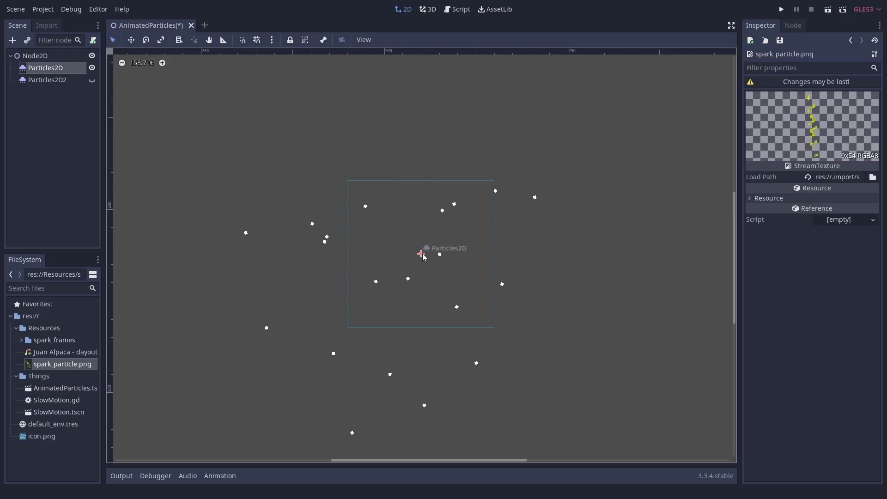
click(33, 69)
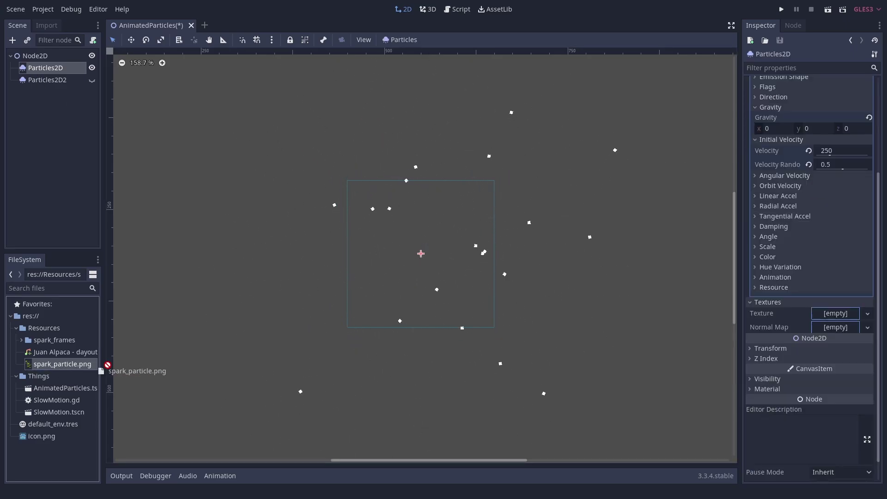
drag(826, 323, 827, 321)
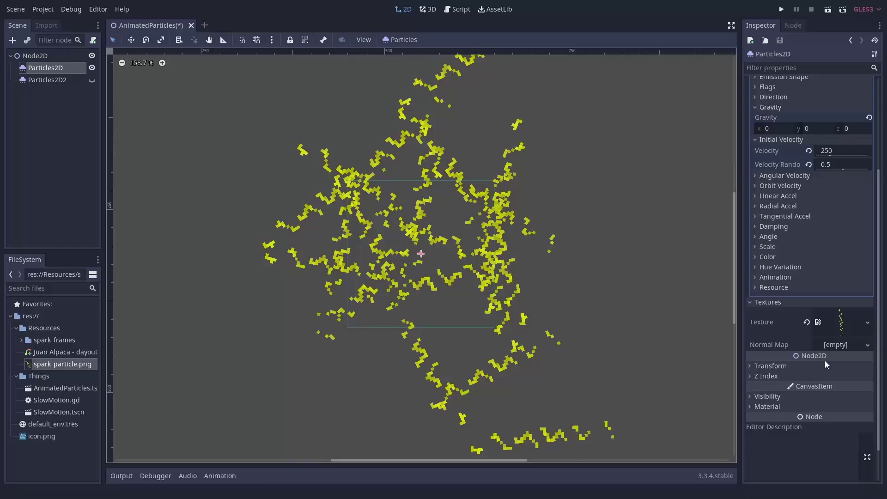
- Give Particles2D a new CanvasItemMaterial and widen the property area so the setting names are readable
click(771, 408)
click(864, 414)
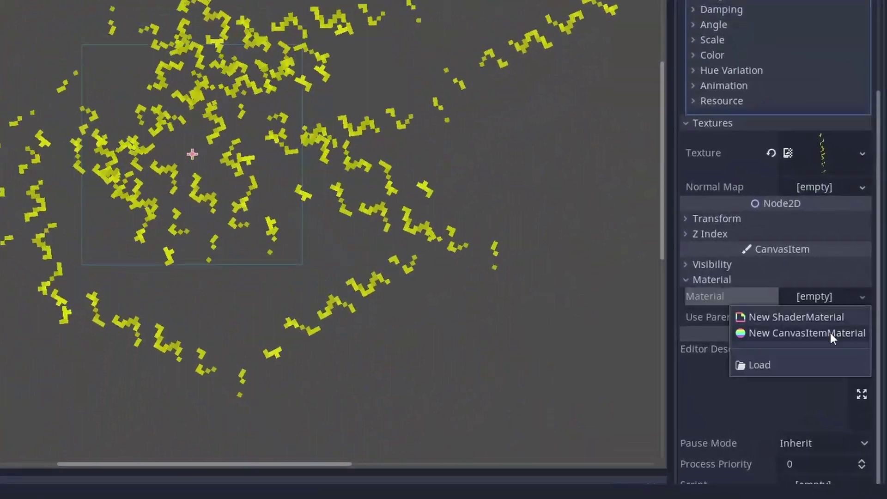
click(845, 441)
drag(672, 350, 608, 350)
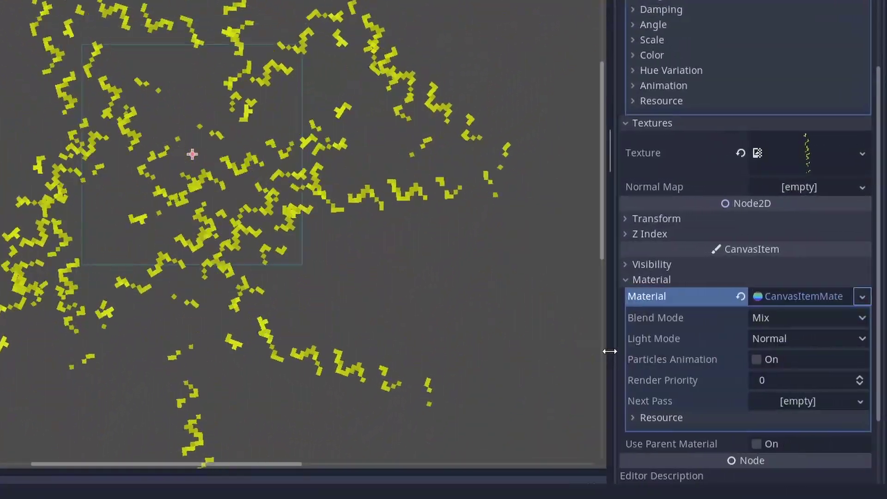
- Enable Particles Animation on the CanvasItemMaterial with 6 vertical frames and looping on
click(756, 360)
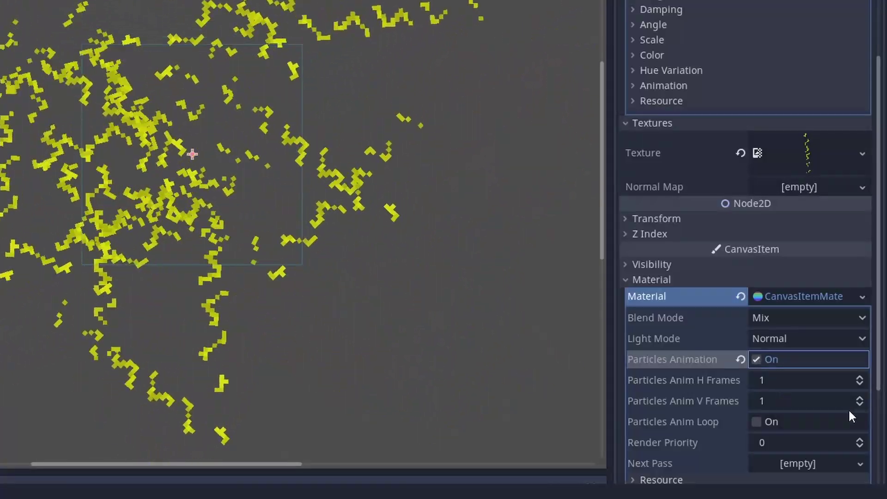
click(860, 398)
click(860, 398)
click(860, 398)
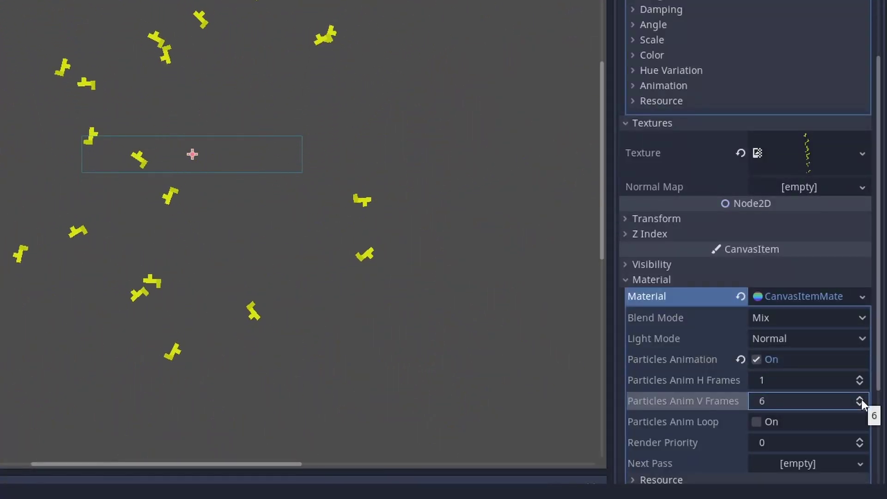
click(860, 397)
click(860, 398)
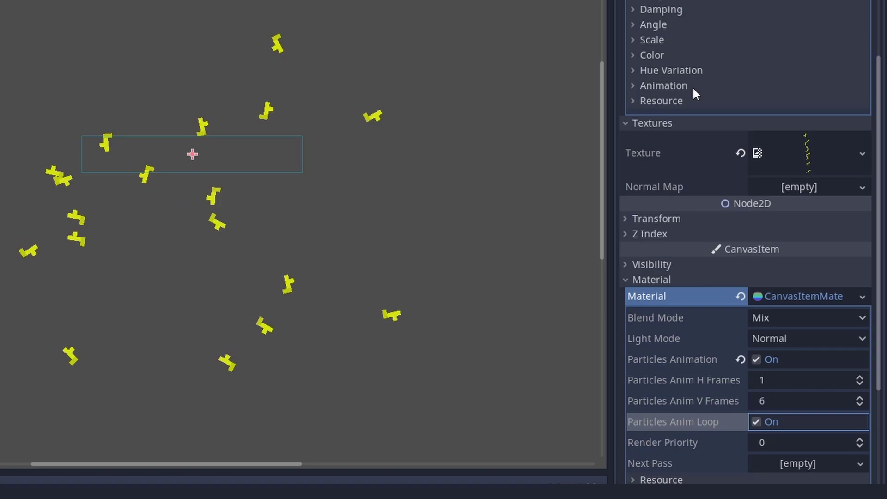
- Set the particle process material's animation speed to 5 and its speed randomness to 0.5
scroll(686, 88, up, 5)
click(676, 313)
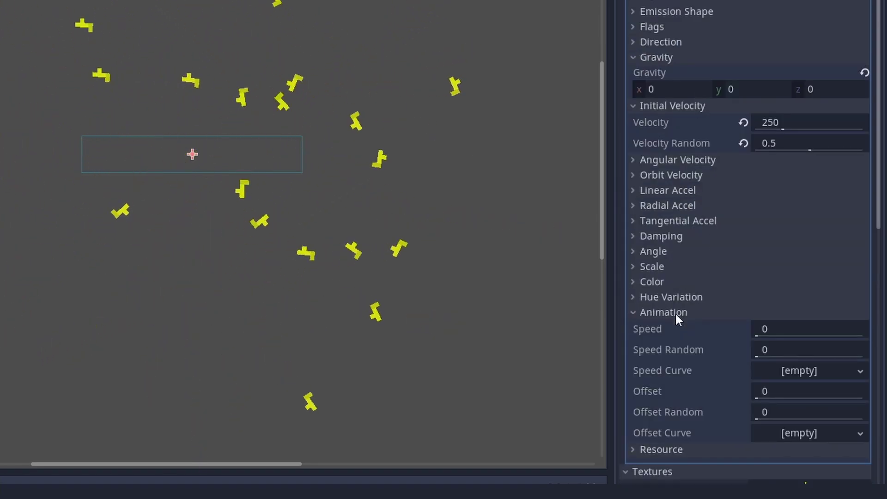
click(771, 330)
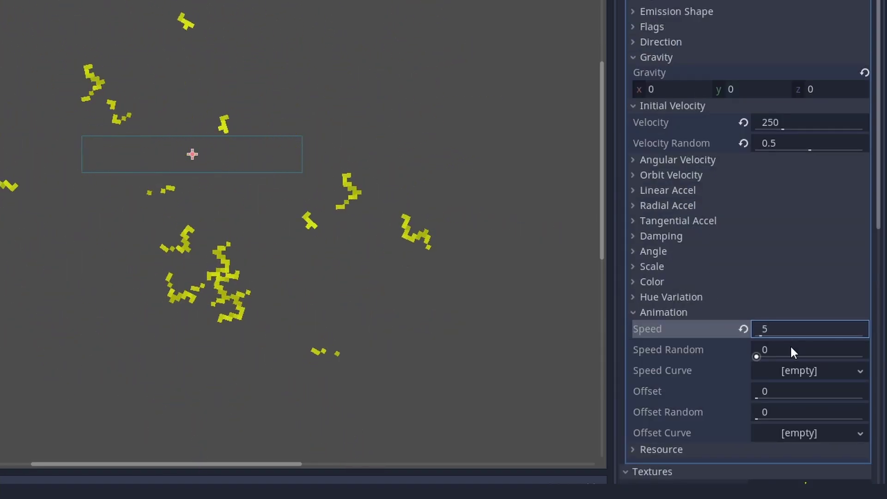
click(776, 349)
text(0.5)
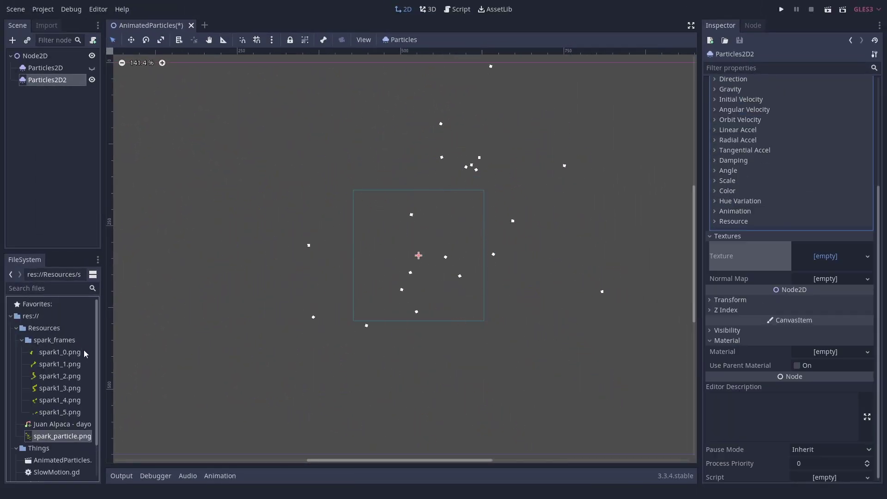
- Create a new AnimatedTexture as the Particles2D2 texture and set its frame count to 6
click(868, 256)
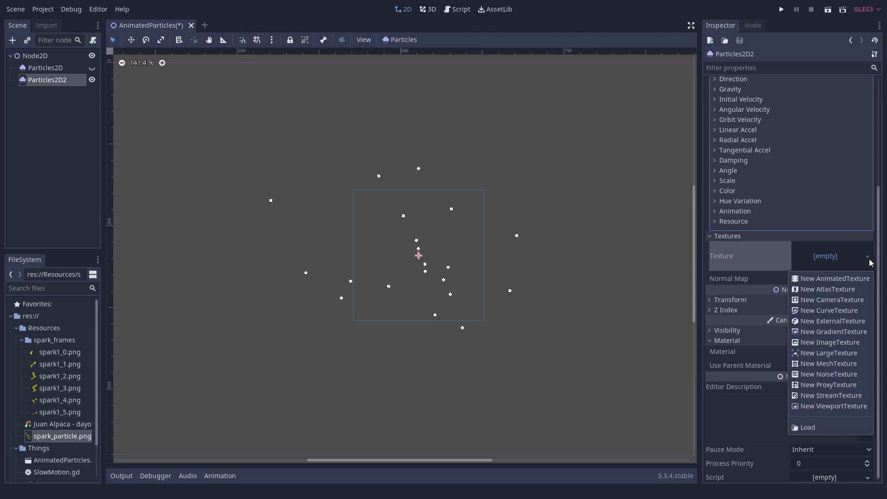
click(844, 280)
click(864, 347)
click(864, 346)
click(864, 347)
click(865, 347)
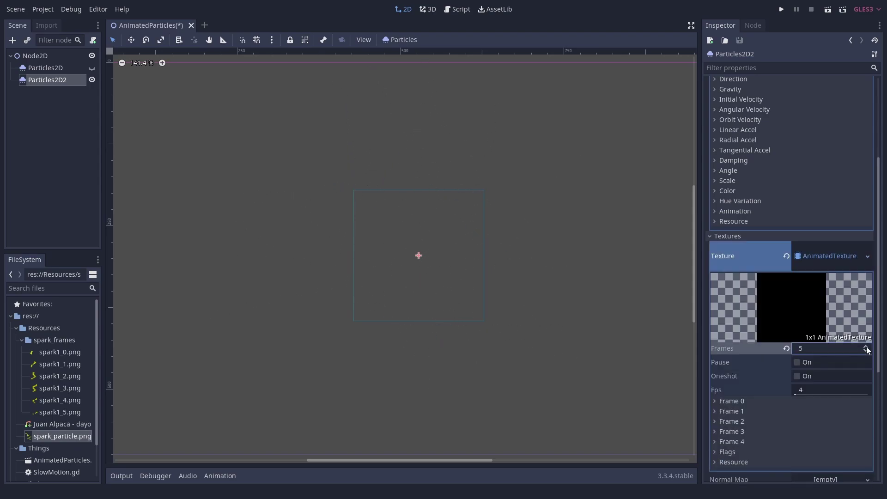
click(865, 346)
- Assign spark1_0.png, spark1_1.png and spark1_2.png to frames 0, 1 and 2 of the AnimatedTexture
scroll(855, 361, down, 1)
scroll(849, 357, down, 2)
click(732, 301)
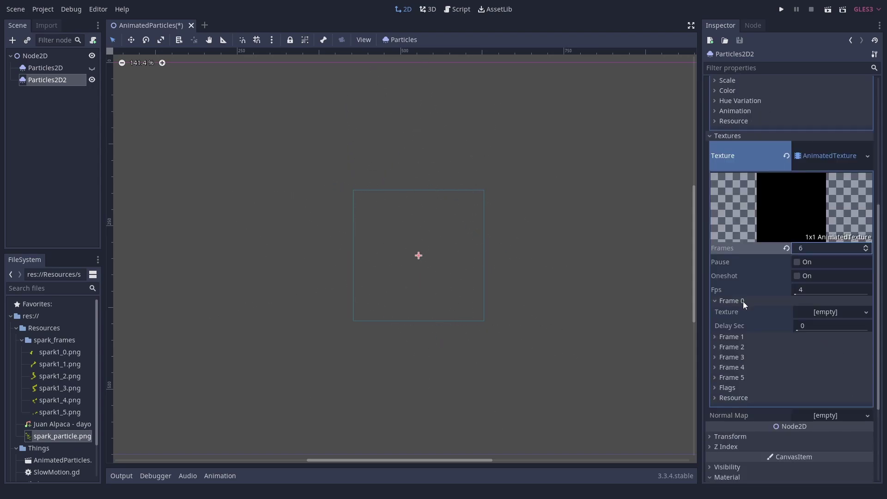
click(740, 301)
click(739, 311)
click(741, 311)
drag(50, 364, 809, 332)
click(743, 322)
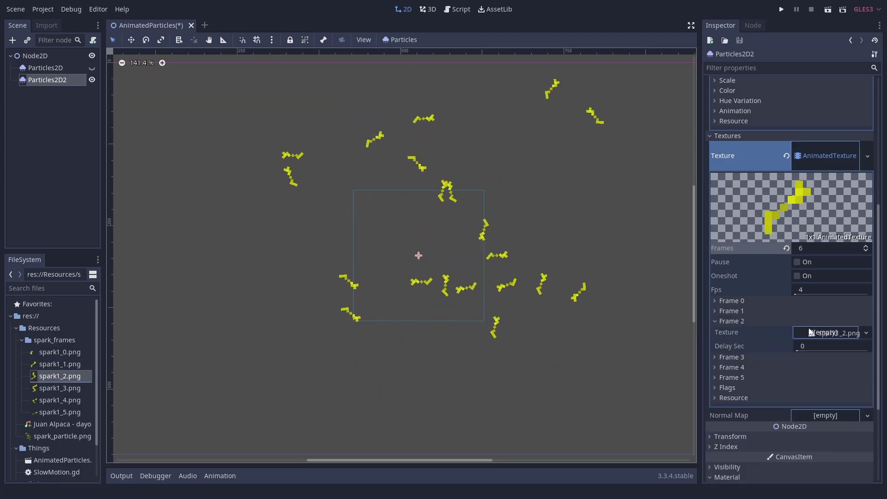
click(741, 321)
- Assign spark1_3.png, spark1_4.png and spark1_5.png to frames 3, 4 and 5 of the AnimatedTexture
click(741, 332)
click(732, 368)
drag(66, 391, 818, 355)
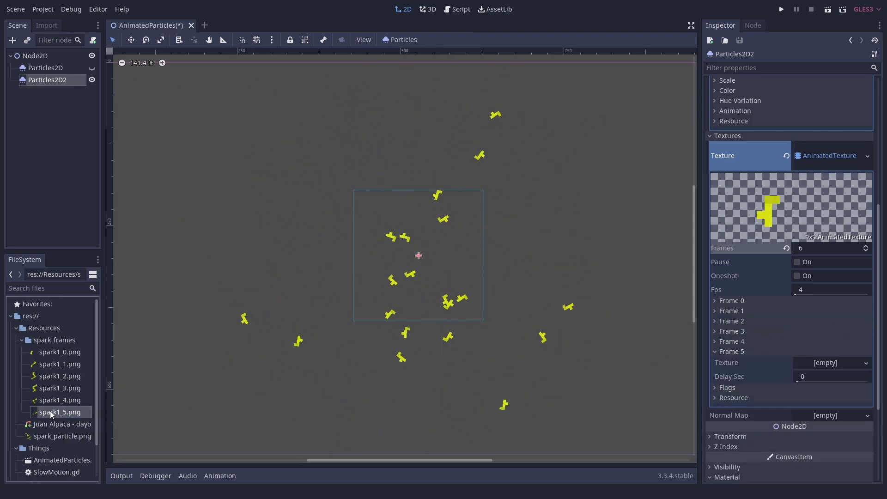
drag(51, 411, 826, 363)
click(832, 352)
- Set the AnimatedTexture's playback rate to 20 fps
click(846, 291)
text(20)
key(Return)
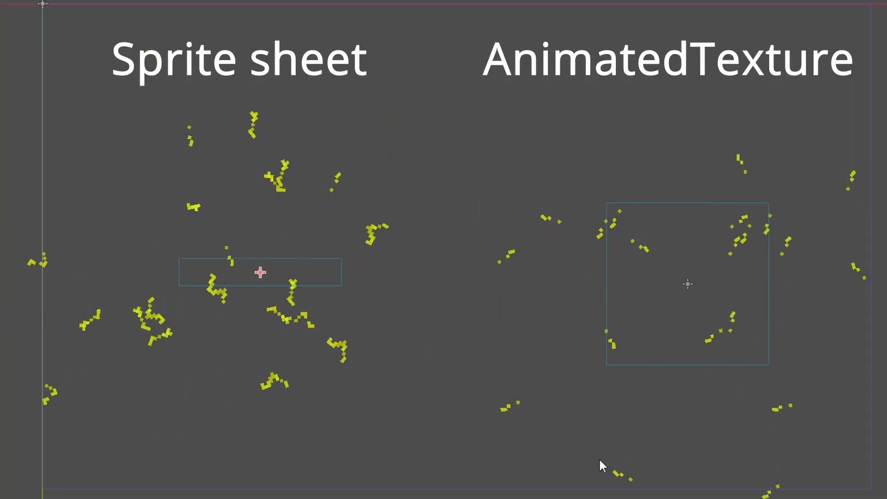
- Explore the level scene in the 3D viewport by rotating the camera and flying around in freelook mode
scroll(595, 462, up, 1)
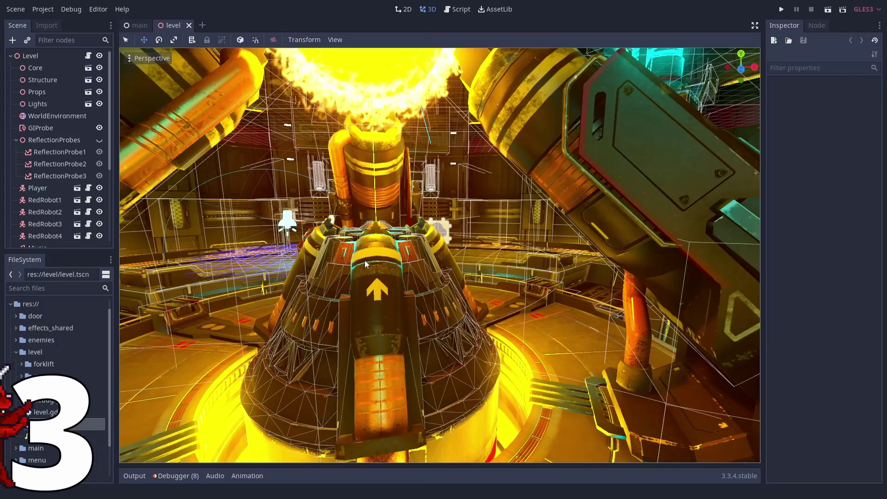
right_drag(364, 257, 208, 258)
key(a)
key(s)
key(a)
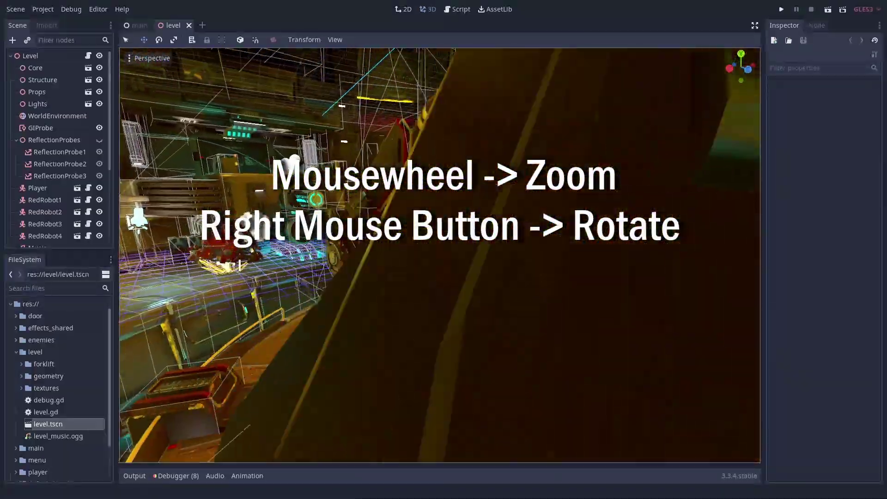
key(s)
right_drag(364, 257, 149, 238)
key(d)
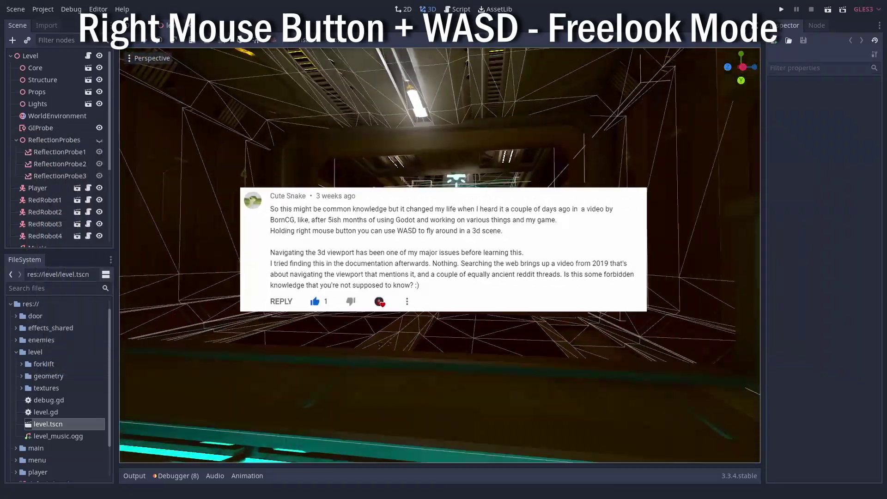
key(w)
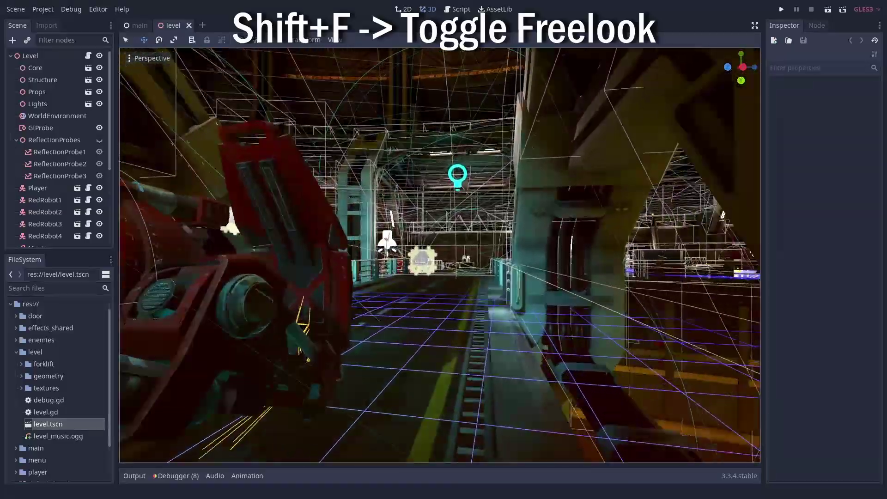
- Set the Freelook Base Speed to 10 in the 3D editor settings and test it by flying forward through the level
click(98, 9)
click(144, 26)
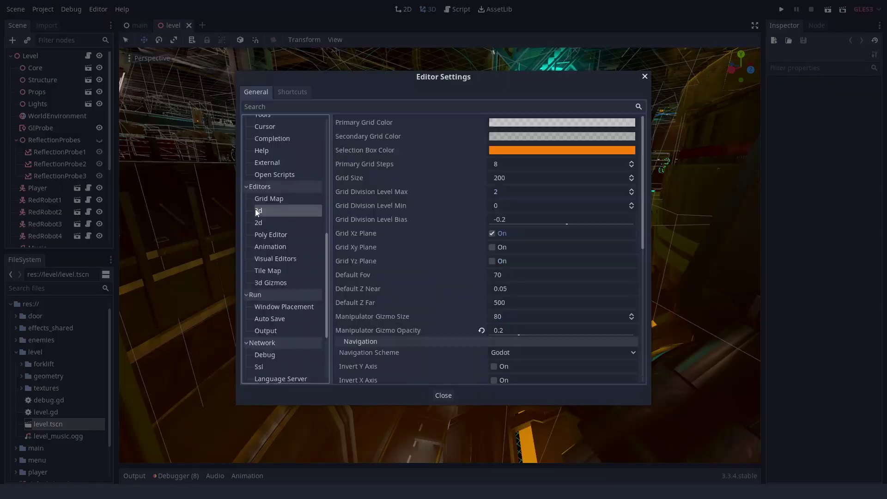
scroll(481, 286, down, 6)
click(507, 349)
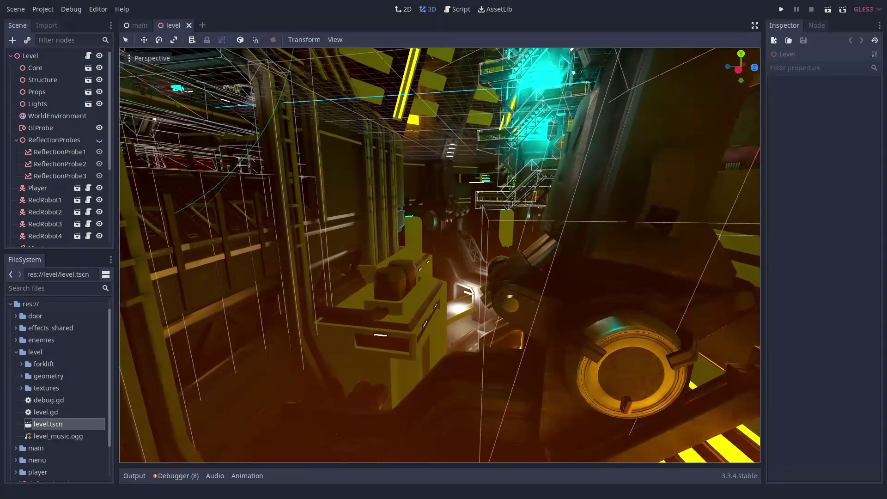
key(w)
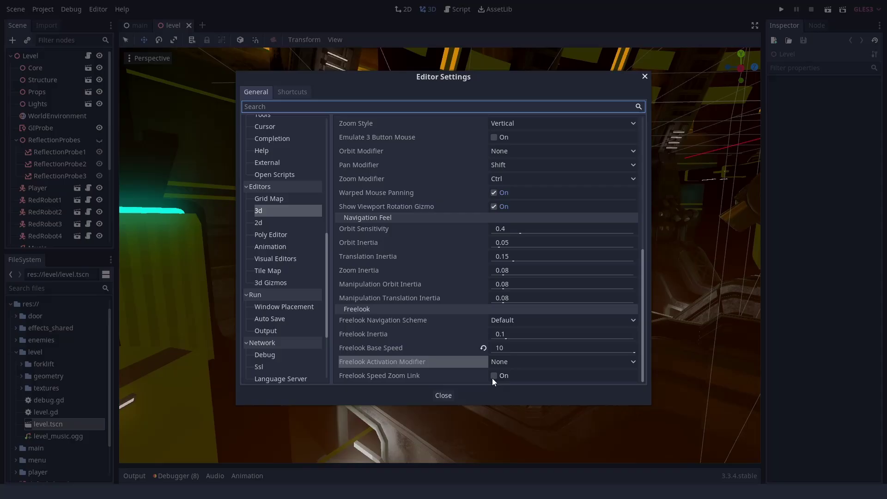
- Enable Freelook Speed Zoom Link, close the editor settings and try flying through the level at a different zoom
click(495, 376)
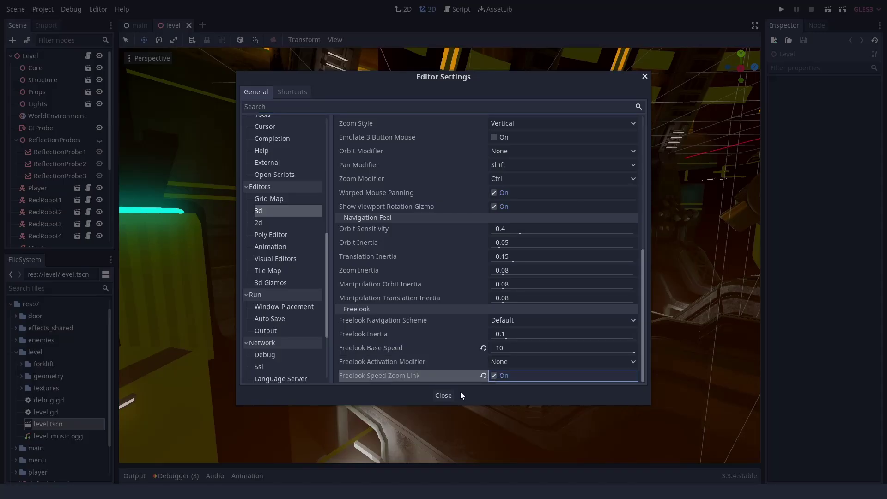
click(433, 397)
key(w)
mouse_move(531, 339)
right_down()
mouse_move(624, 339)
mouse_move(531, 340)
right_up()
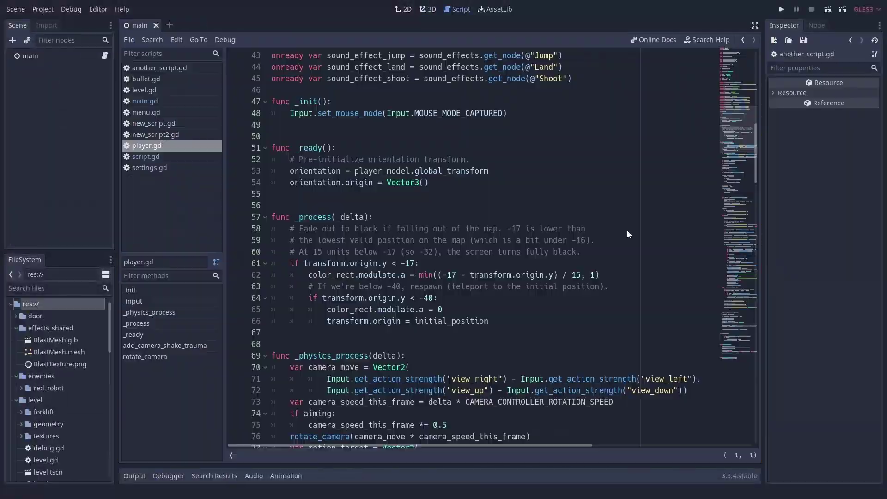
scroll(628, 230, down, 11)
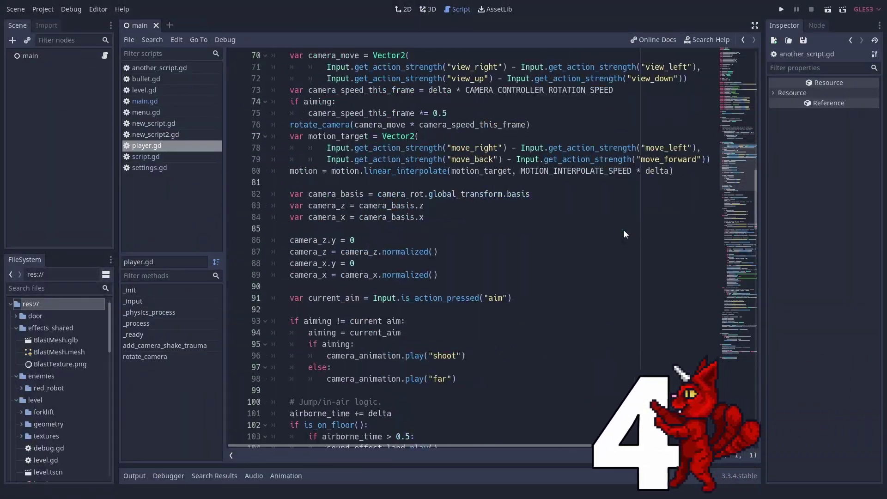
- Look through player.gd and switch to the main.gd script
scroll(418, 217, up, 2)
click(141, 101)
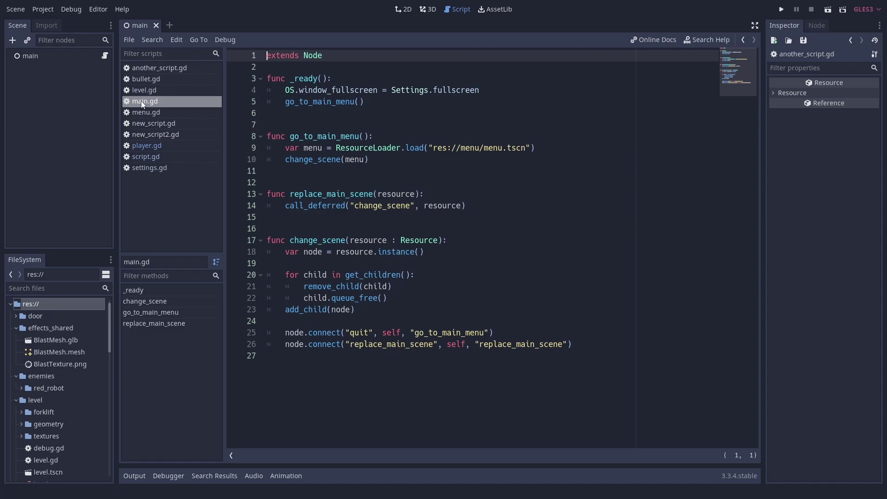
- Move back and forward repeatedly through the edit history between main.gd and player.gd
click(346, 194)
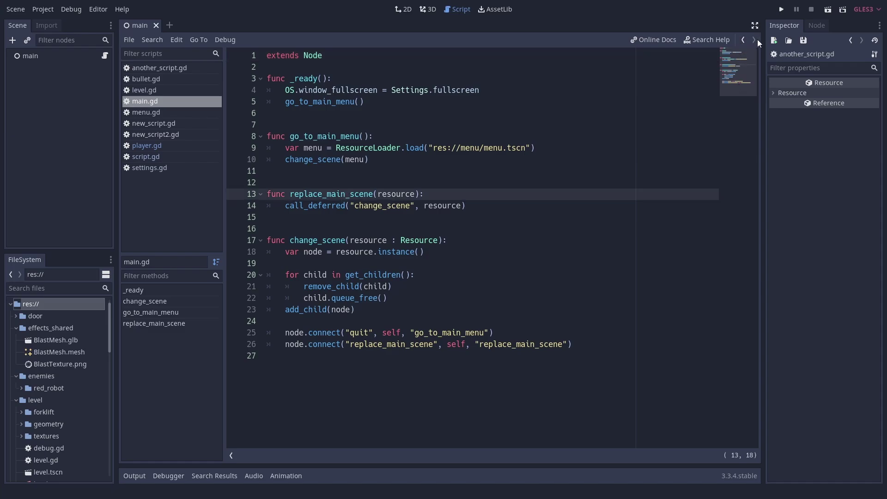
click(742, 40)
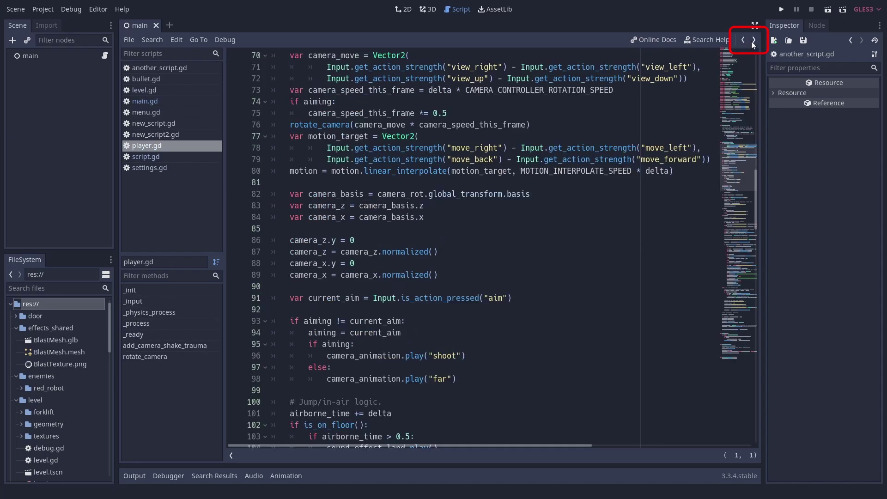
click(752, 40)
click(740, 40)
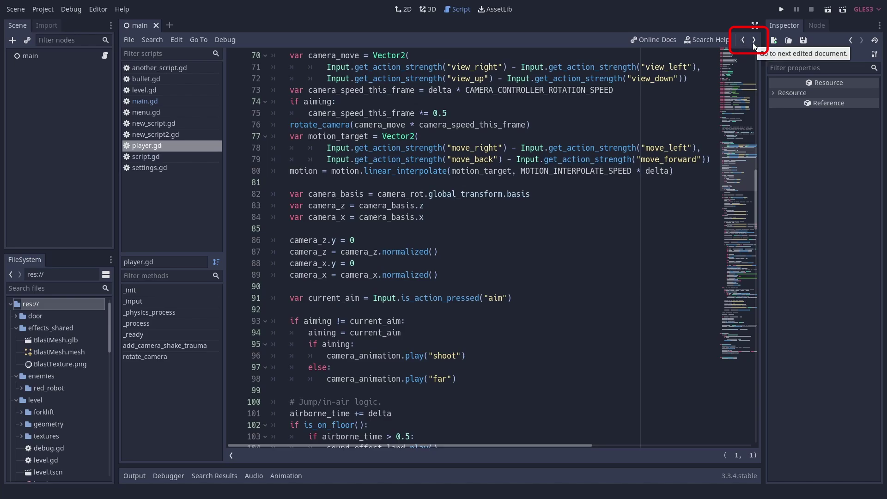
key(alt+Right)
key(alt+Left)
key(alt+Right)
key(alt+Left)
key(alt+Left)
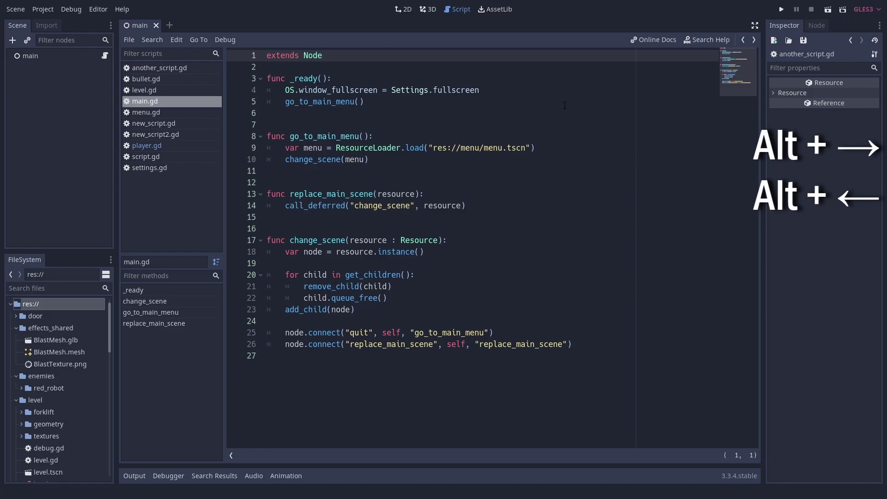
- Open player.gd and set a bookmark on line 70, at the camera_move declaration in _physics_process
click(146, 146)
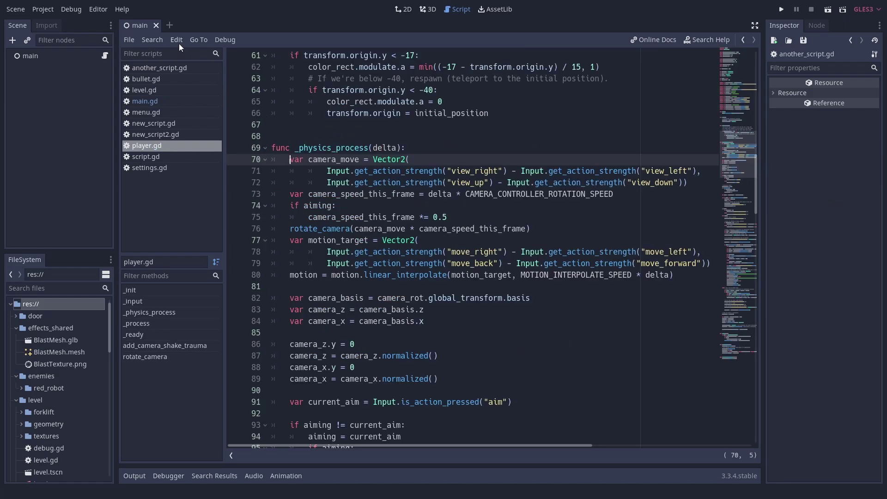
click(197, 39)
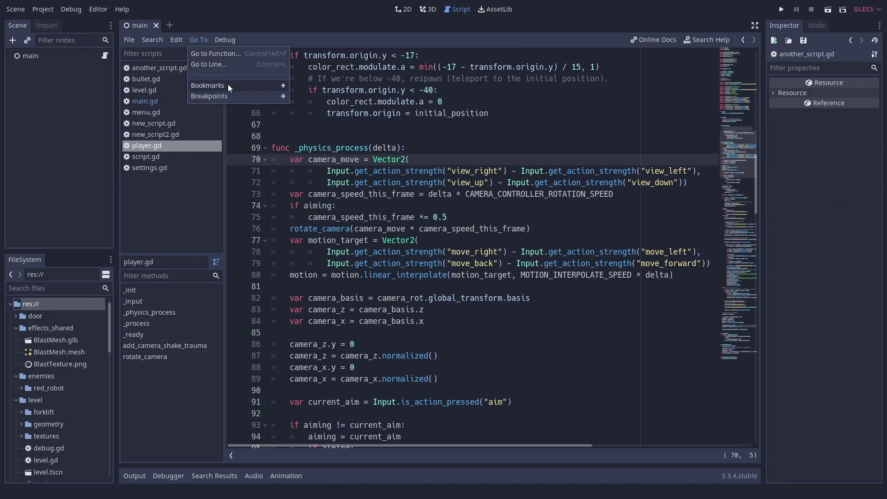
click(303, 86)
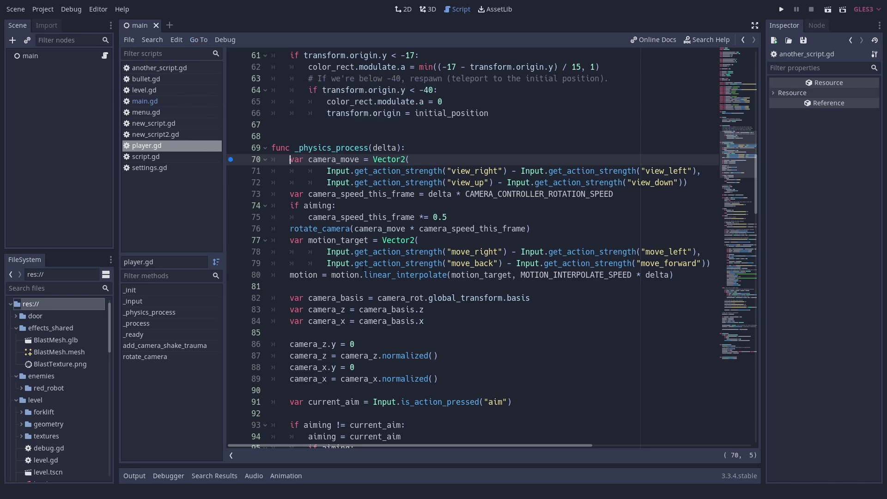
- Bookmark line 190, the root_motion assignment, and jump forward and backward between the bookmarks in player.gd
scroll(354, 292, down, 18)
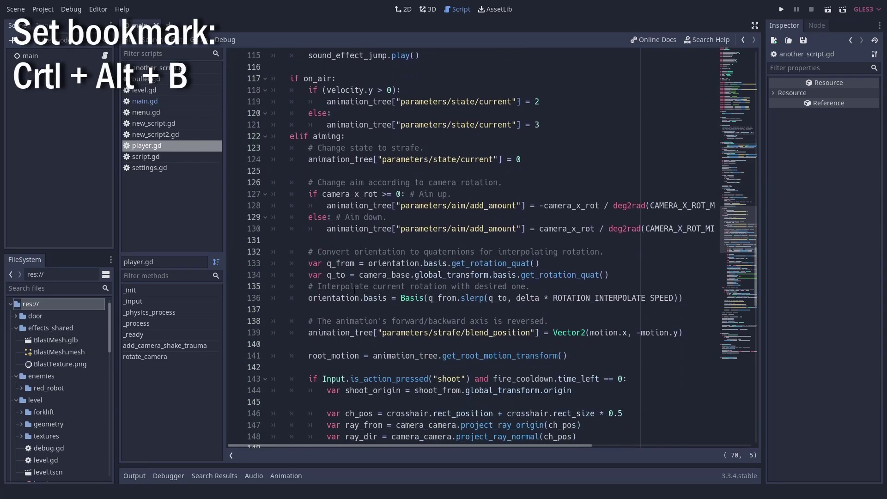
scroll(354, 291, down, 2)
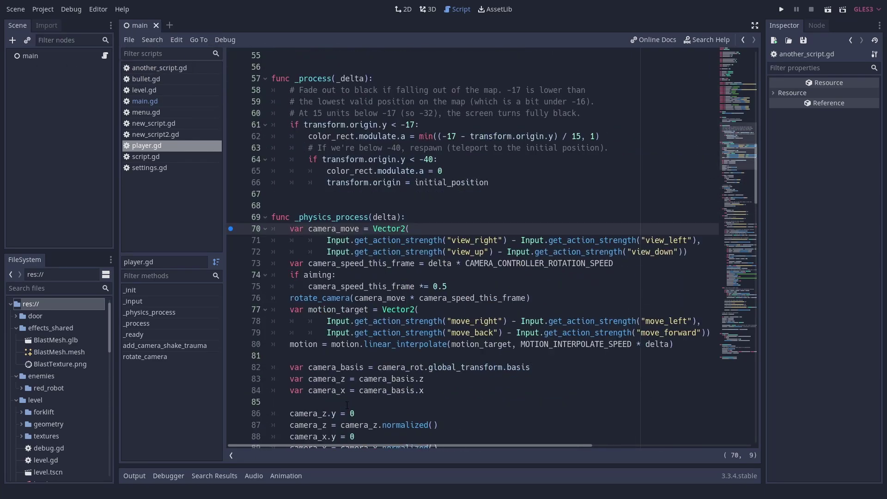
key(ctrl+b)
key(ctrl+b)
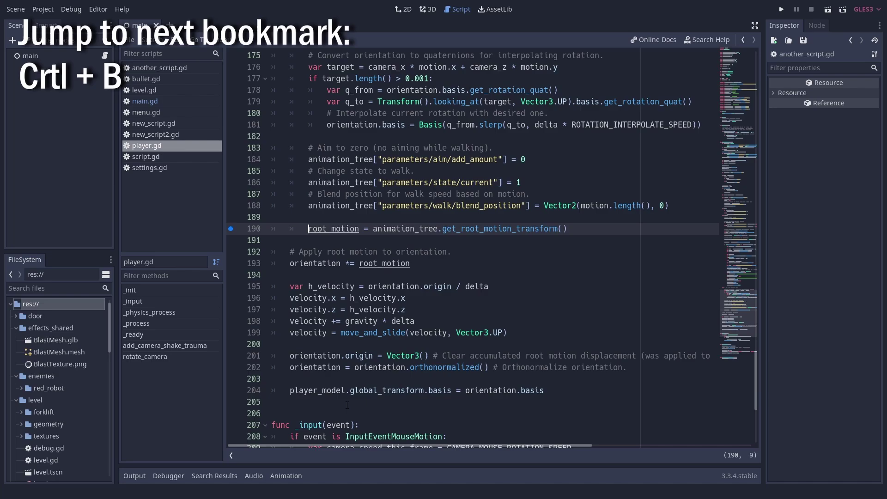
key(ctrl+b)
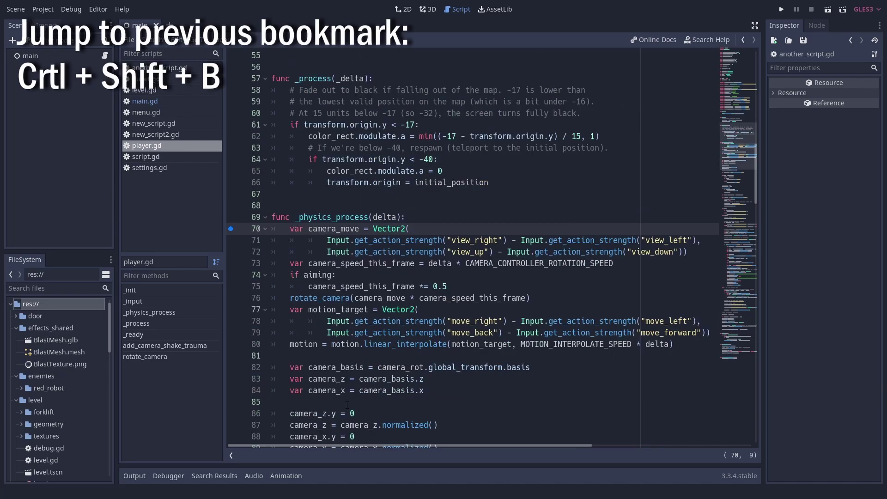
key(ctrl+shift+b)
key(ctrl+shift+b)
key(ctrl+shift+b)
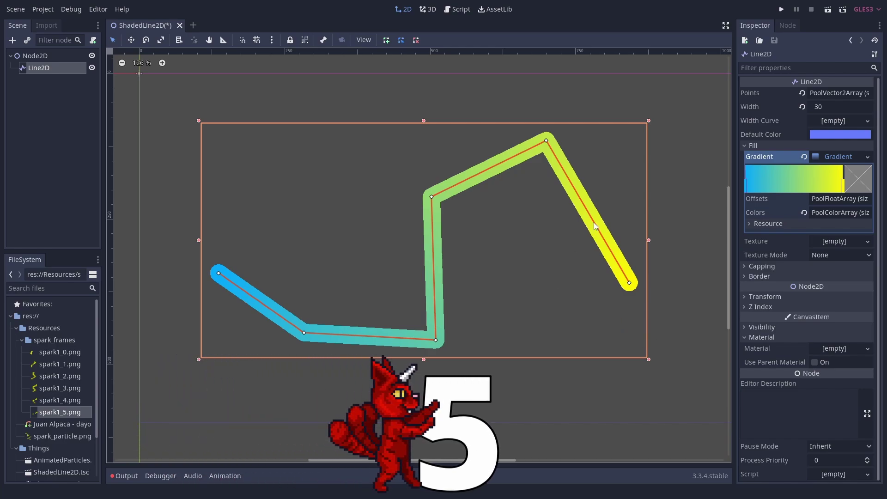
- Insert a point in the Line2D's last segment, placing it straight below the line's highest point
drag(590, 215, 545, 265)
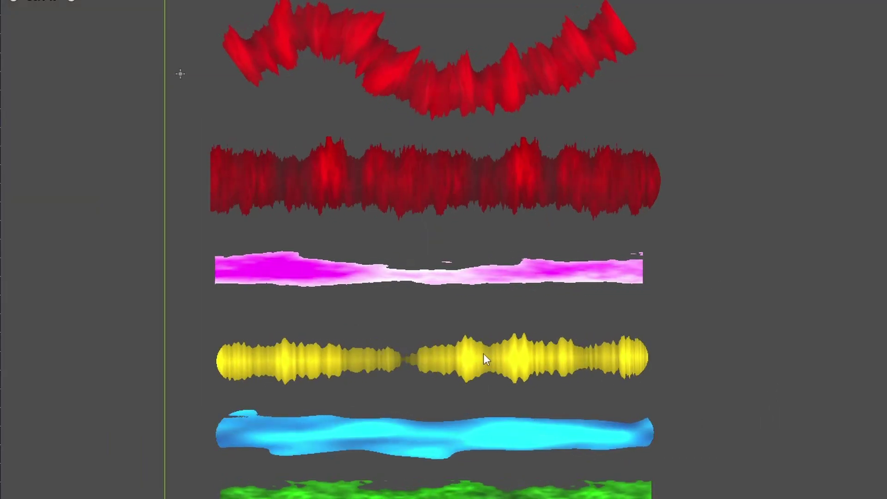
- Give the Line2D's material a canvas_item shader whose fragment() sets COLOR = vec4(0, 0, 0, 1) and COLOR.r = UV.x, saving the scene
scroll(380, 389, up, 6)
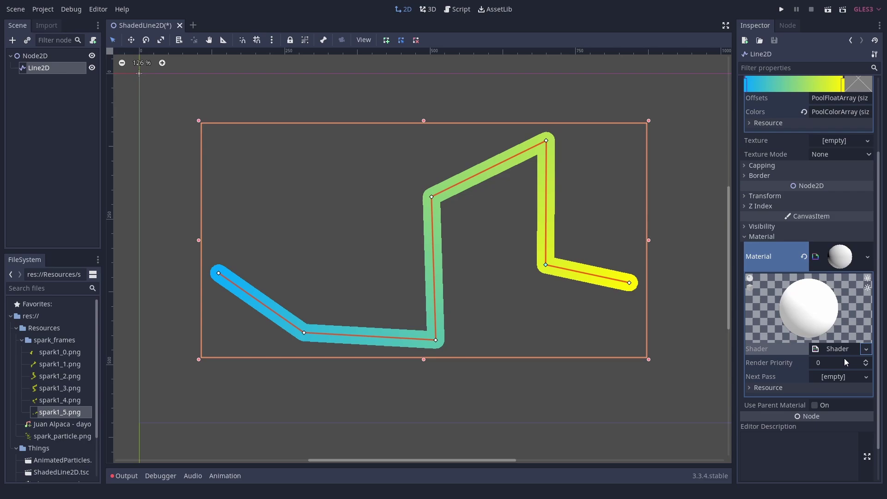
click(838, 349)
click(481, 387)
text(shader_type canvas_item;)
key(Return)
key(Return)
text(void fragment() {)
key(Return)
text(COLOR = vec4(0, 0, 0, 1);)
key(ctrl+s)
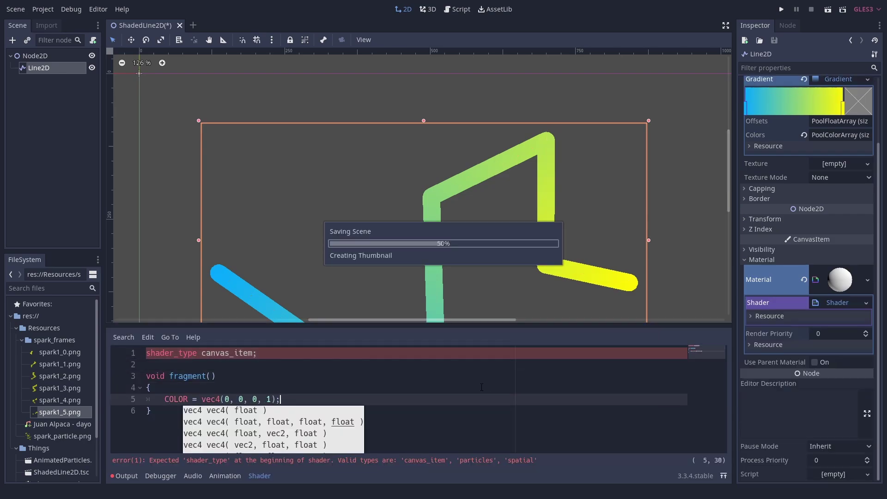
key(Return)
text(COLOR.r = UV.x;)
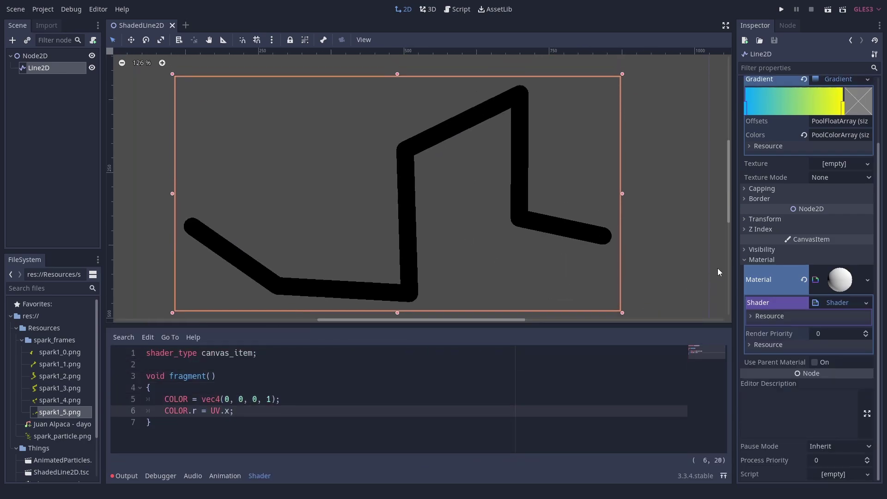
- Assign Pixel.png as the Line2D's texture and set its Texture Mode to Stretch
click(48, 436)
drag(48, 437, 846, 170)
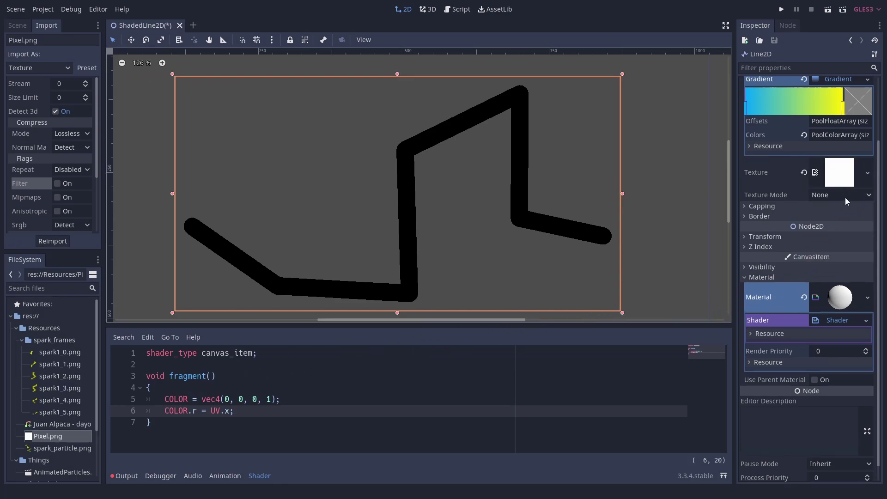
click(872, 197)
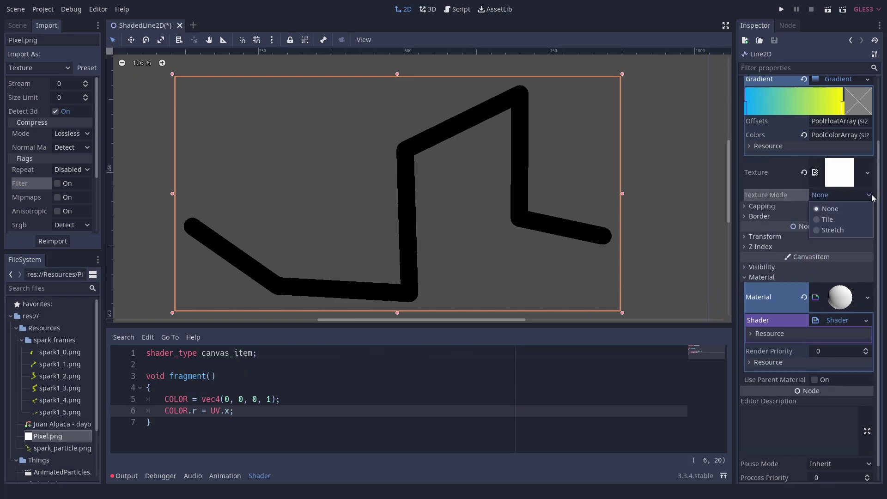
click(836, 232)
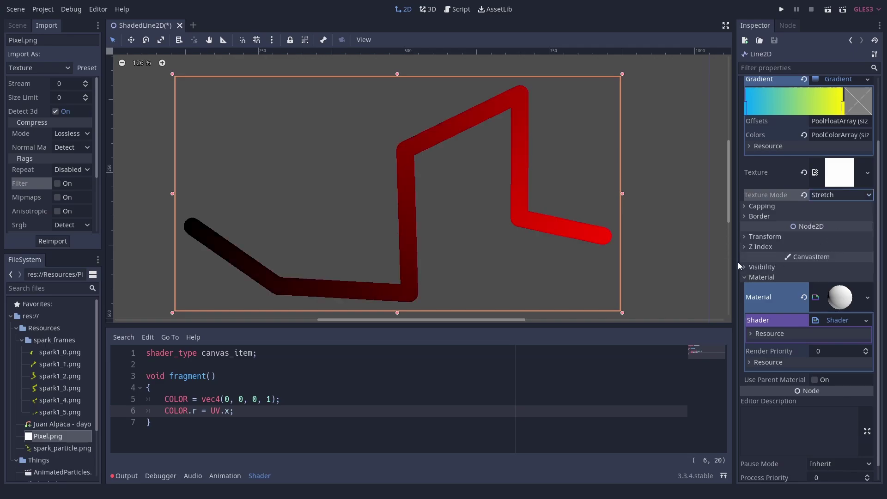
- Reshape the shaded Line2D in the Laser scene by adding and moving points along it
middle_drag(647, 242, 665, 232)
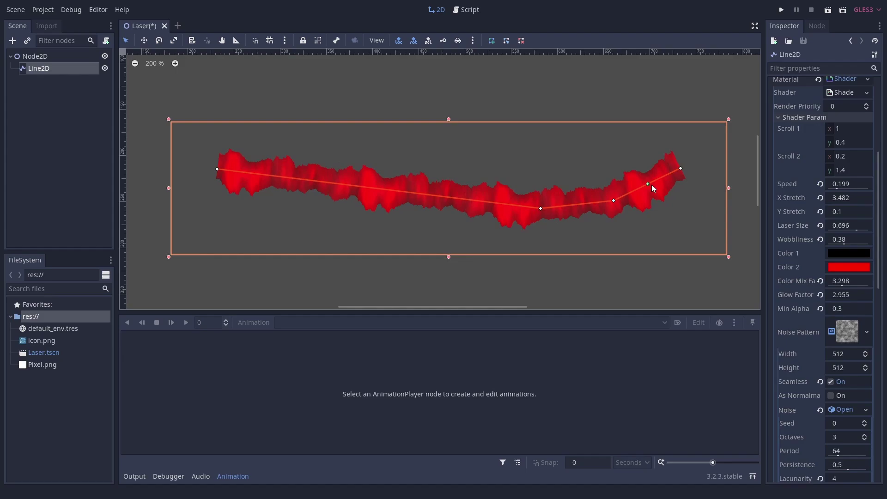
drag(650, 184, 654, 189)
drag(575, 204, 579, 208)
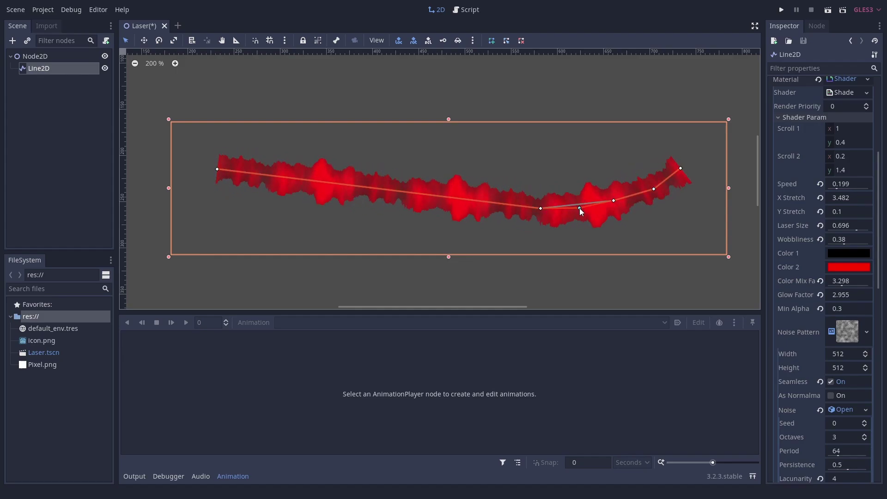
drag(501, 203, 346, 109)
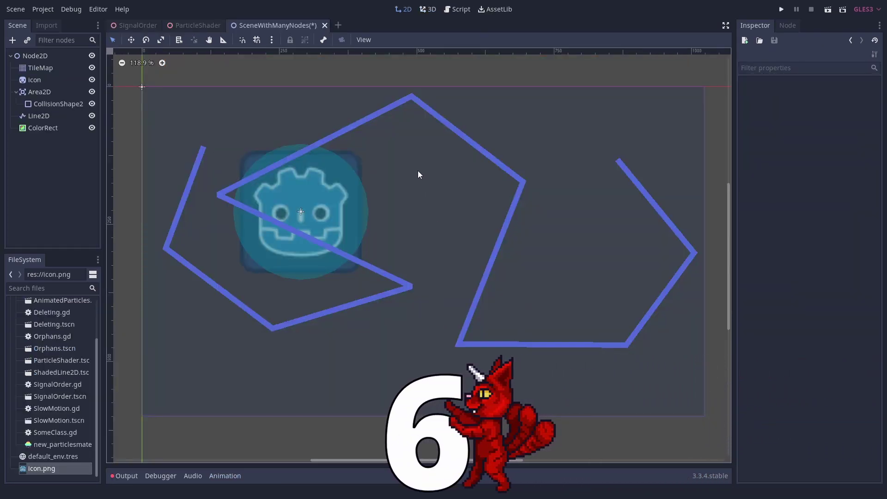
- Lock the ColorRect in SceneWithManyNodes and select the nodes beneath it, such as the Line2D, directly on the canvas
click(359, 123)
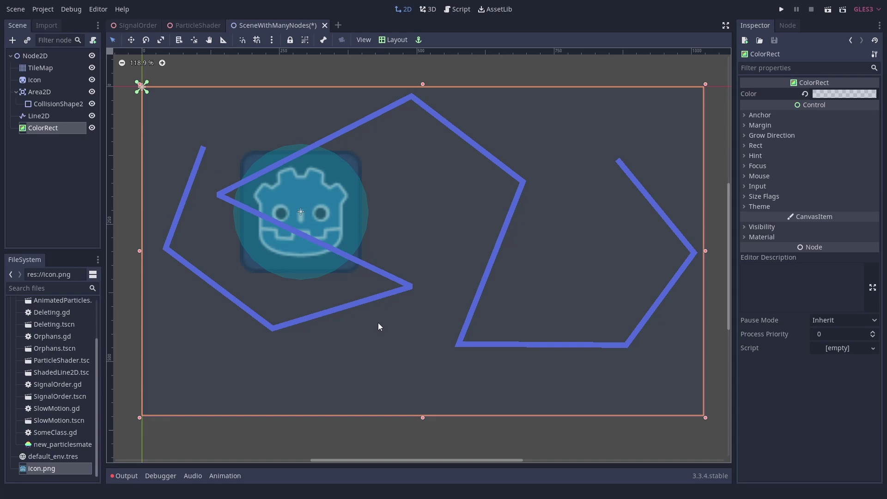
click(291, 37)
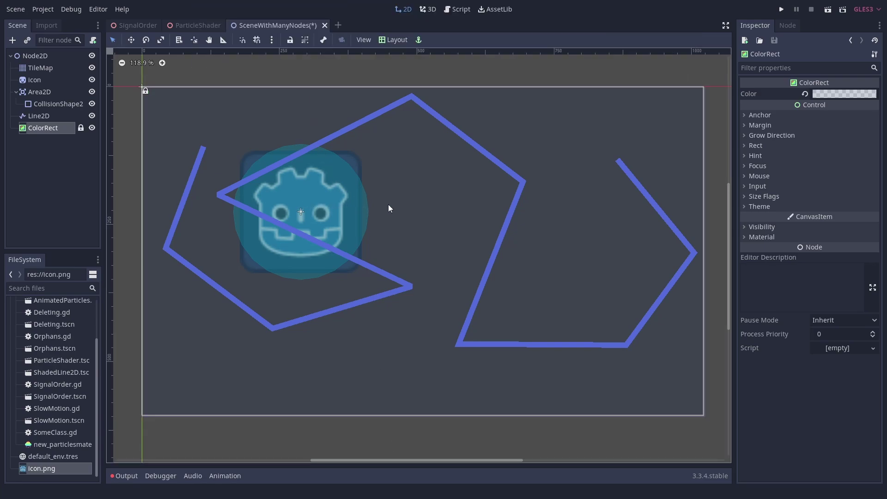
click(417, 186)
click(371, 119)
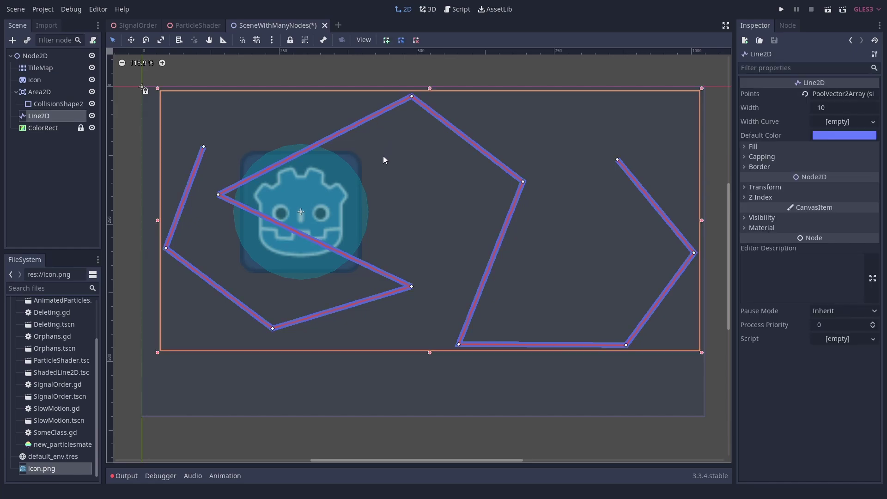
click(334, 174)
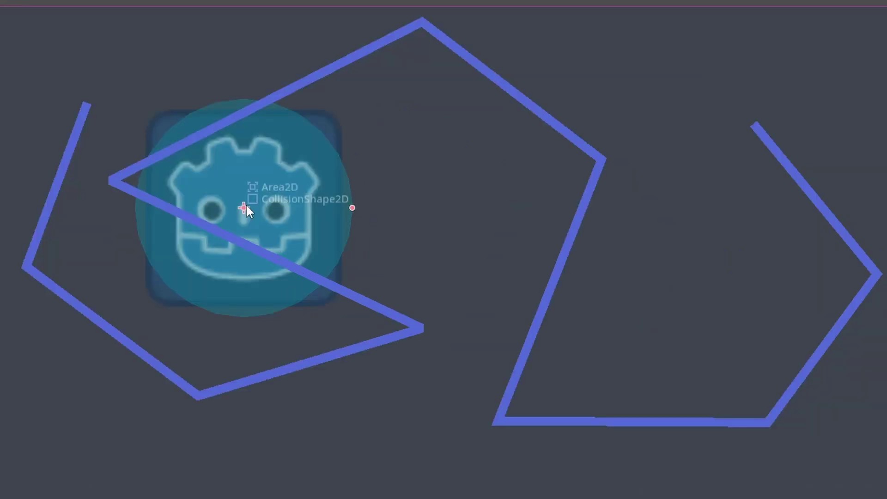
- Pick Area2D from the list of overlapping nodes at the icon's centre and move it to the right of the icon
alt+right_click(301, 210)
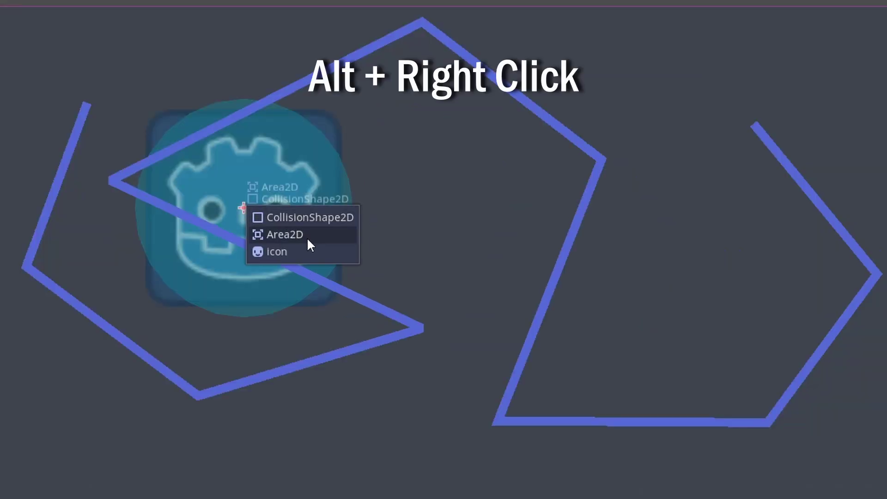
click(283, 217)
alt+drag(283, 216, 453, 187)
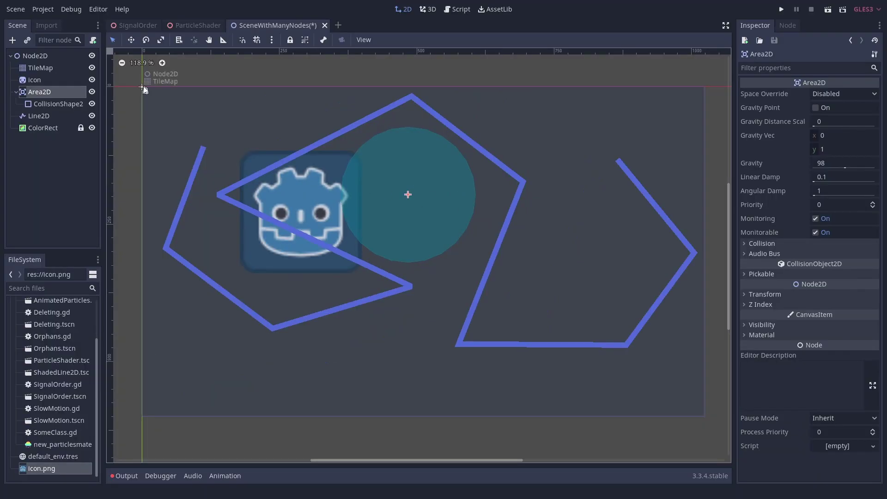
- Select the TileMap from the list of overlapping nodes at the scene's origin
alt+right_click(143, 86)
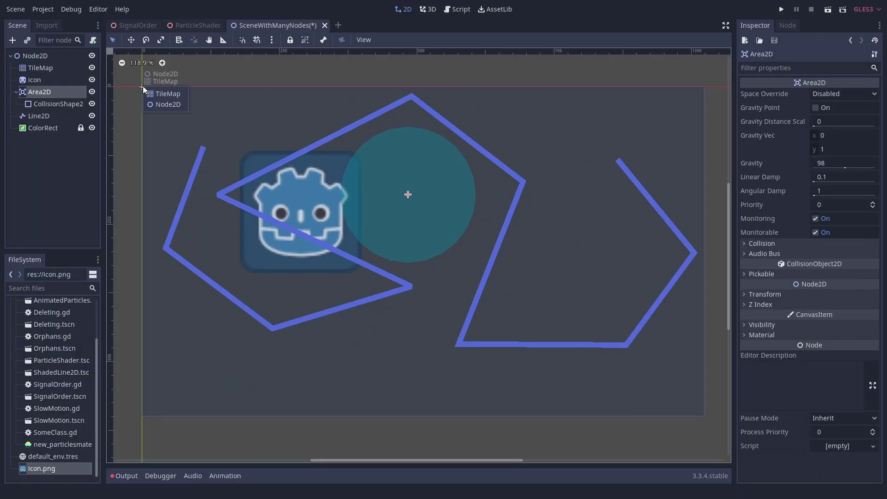
click(154, 91)
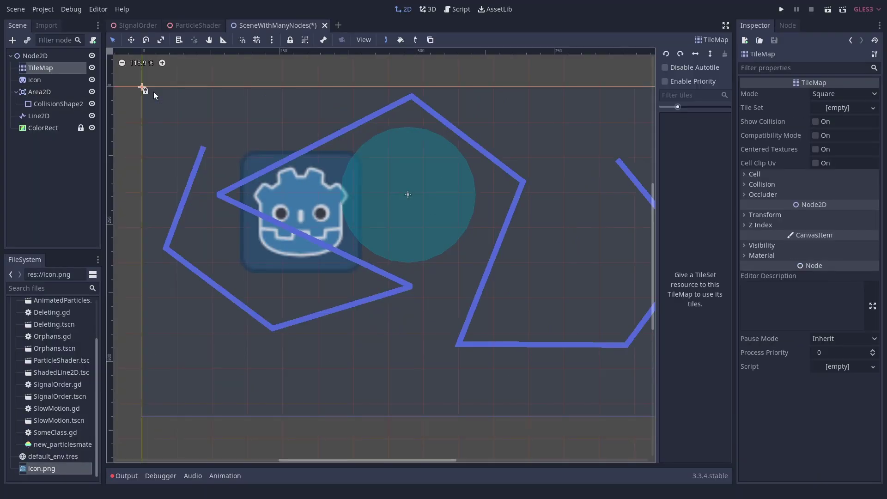
drag(141, 87, 174, 115)
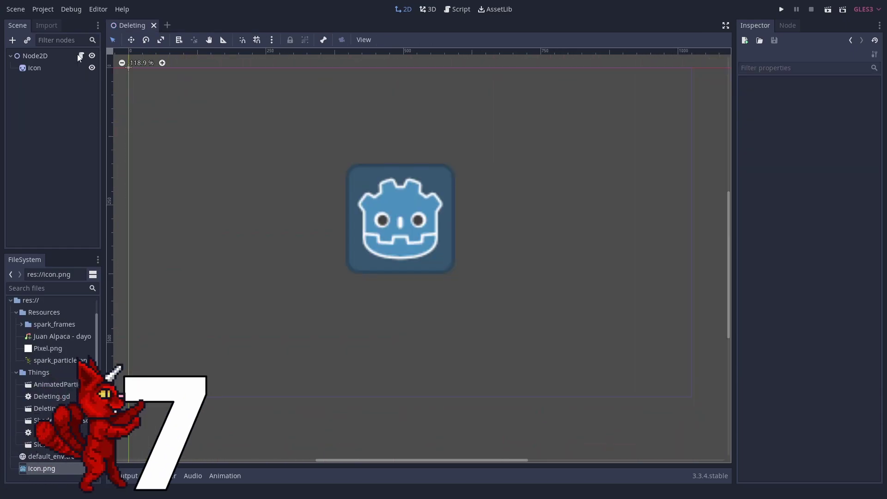
- Open Node2D's script Deleting.gd, run the scene to trigger the icon's deletion, and stop the run
click(81, 56)
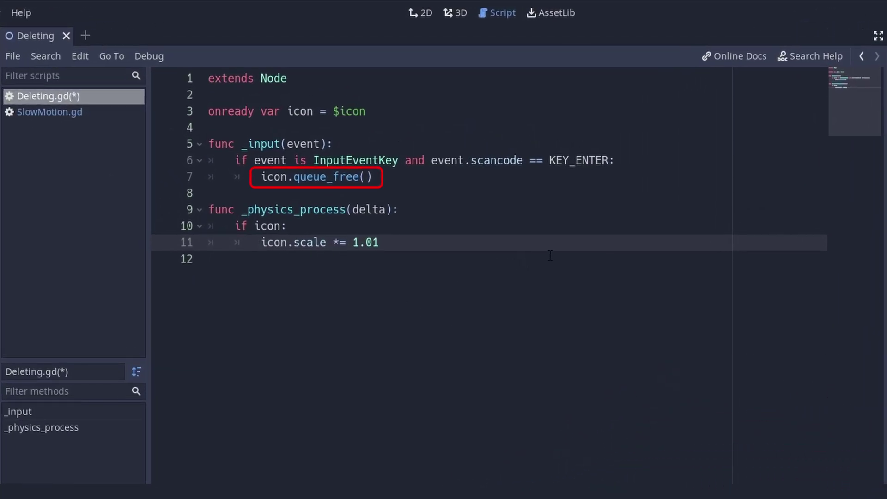
key(F6)
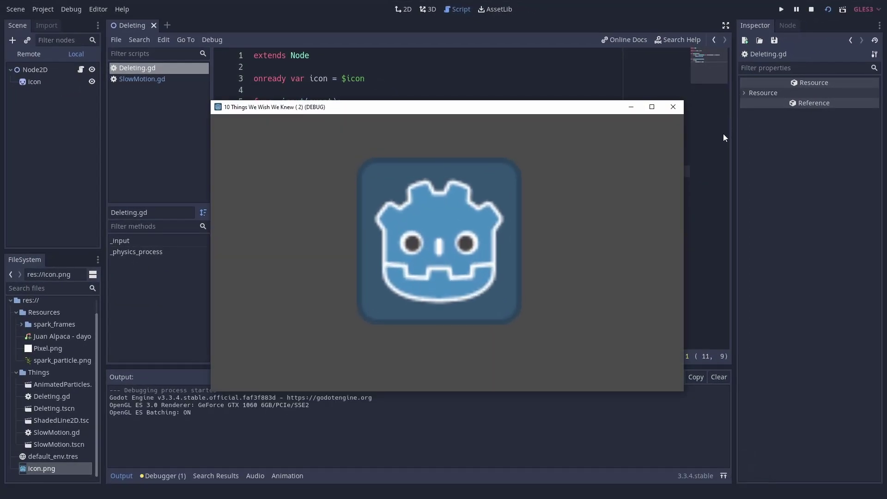
key(Return)
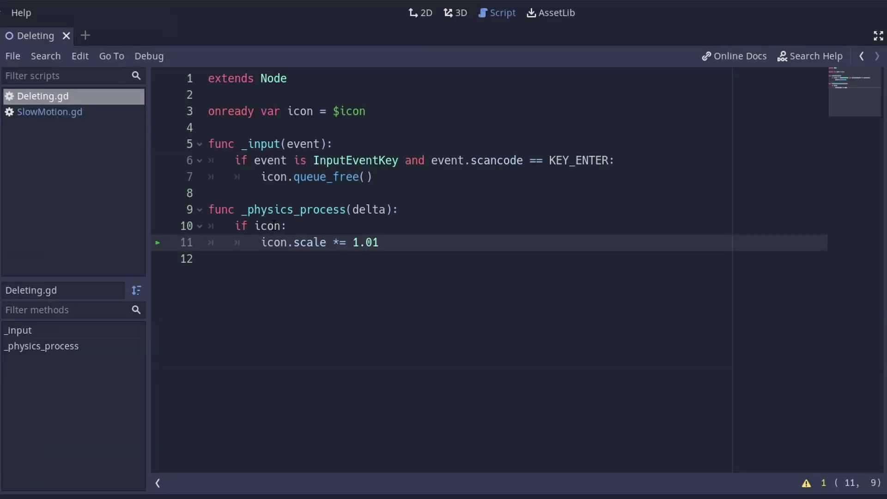
mouse_move(276, 236)
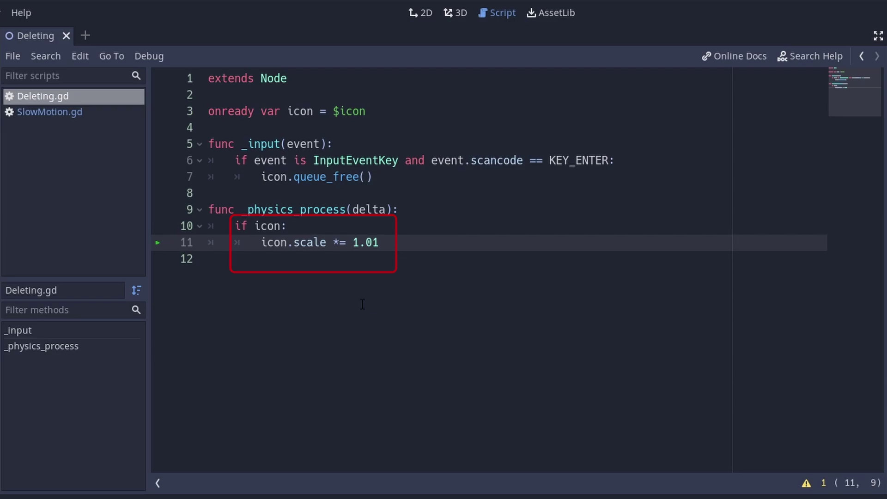
key(F8)
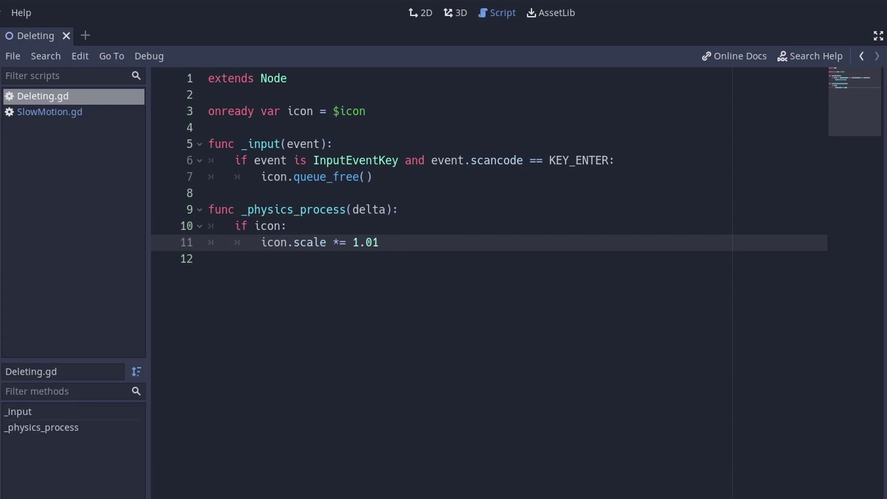
- Extend the _input condition in Deleting.gd with "and icon" and add "icon = null" after icon.queue_free()
click(298, 227)
text(icon =)
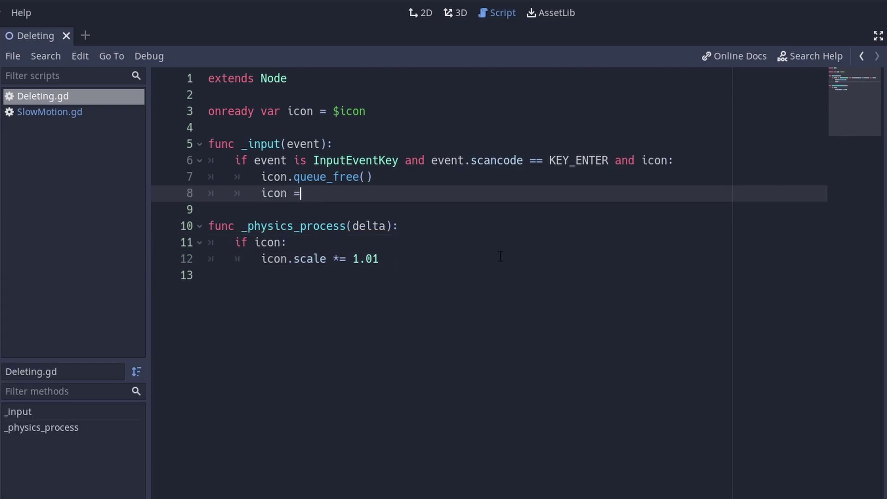
text( null)
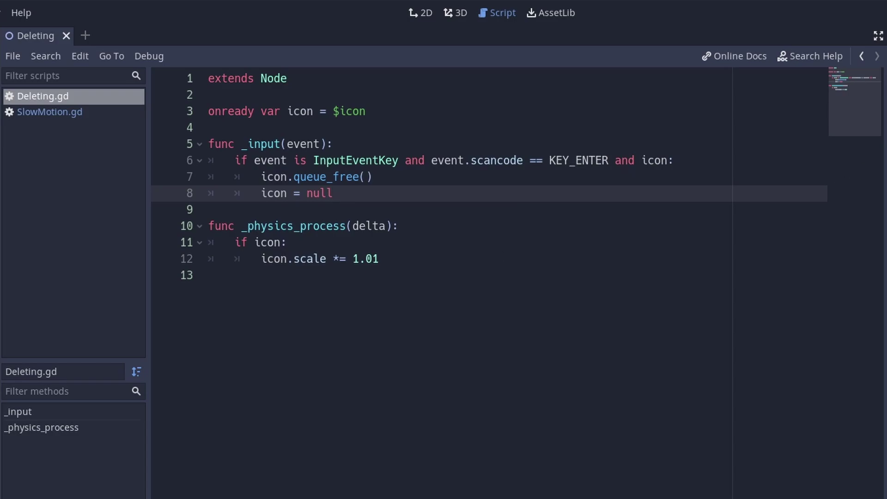
- Test-run the Deleting scene before and after switching both icon checks in Deleting.gd to is_instance_valid(icon)
click(828, 9)
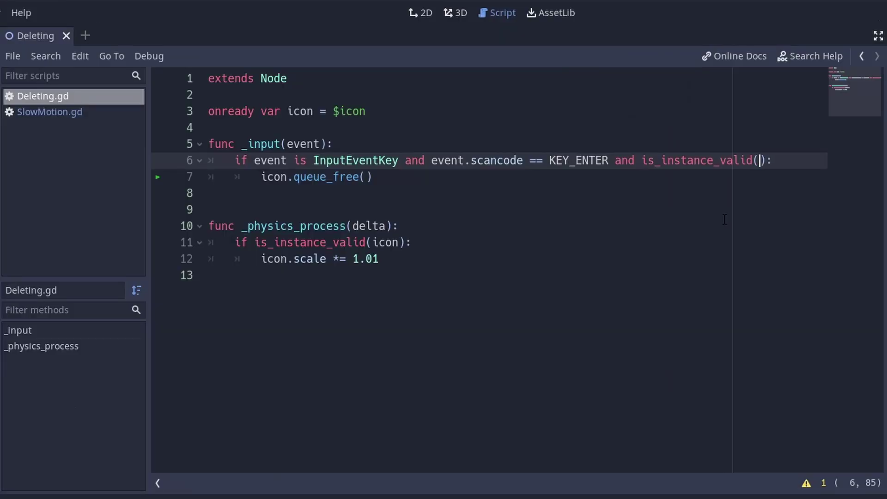
text(icon):)
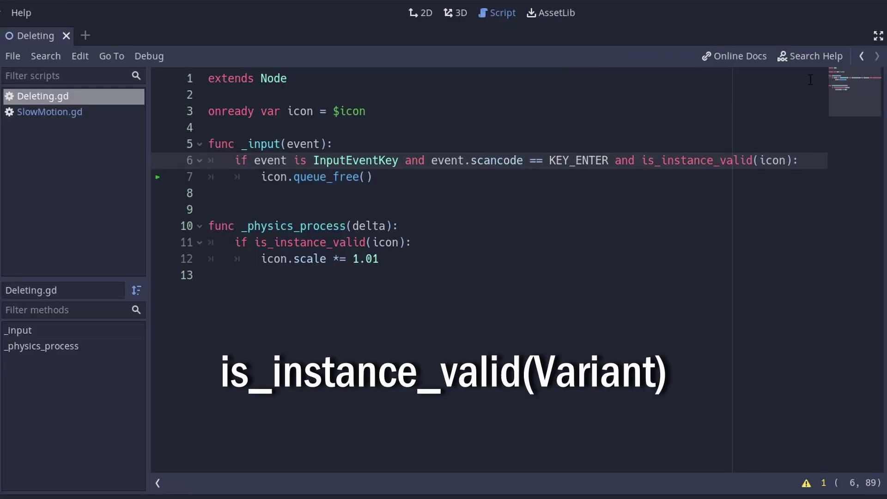
key(F6)
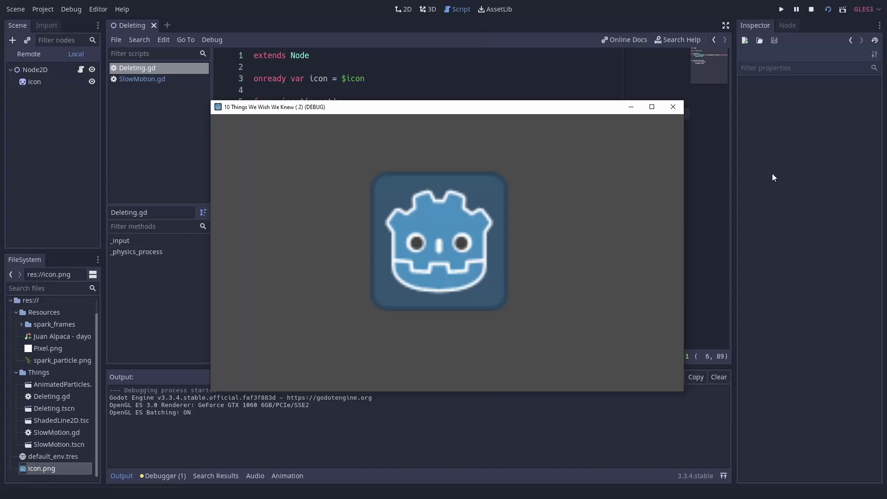
key(space)
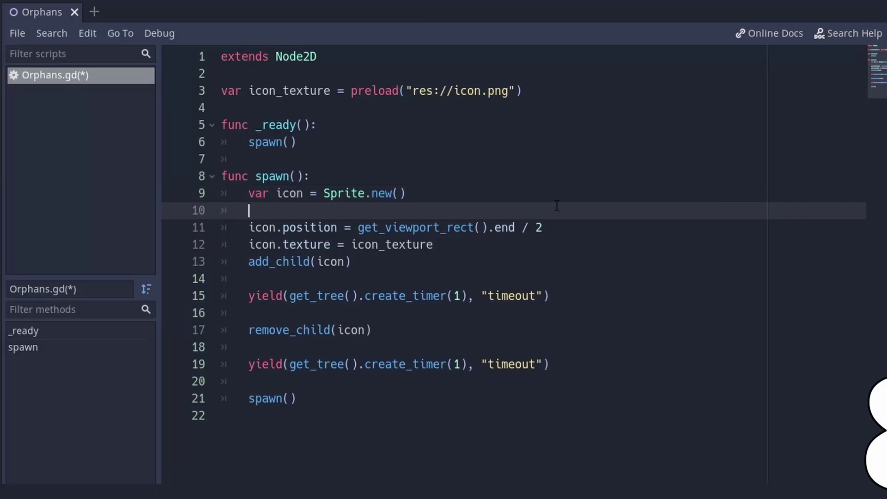
- Add the comment "# icon is an orphan" below the Sprite.new() line and "# icon is not an orphan anymore" below add_child(icon)
text(# icon)
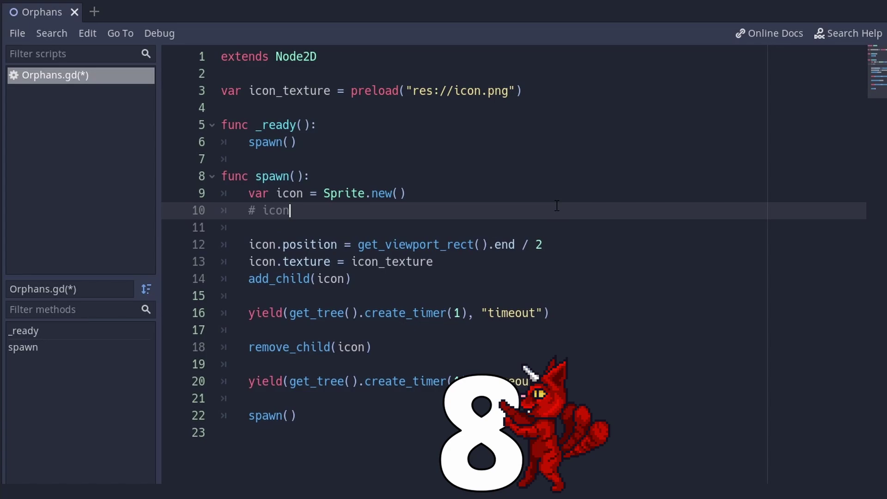
text( is an orphan)
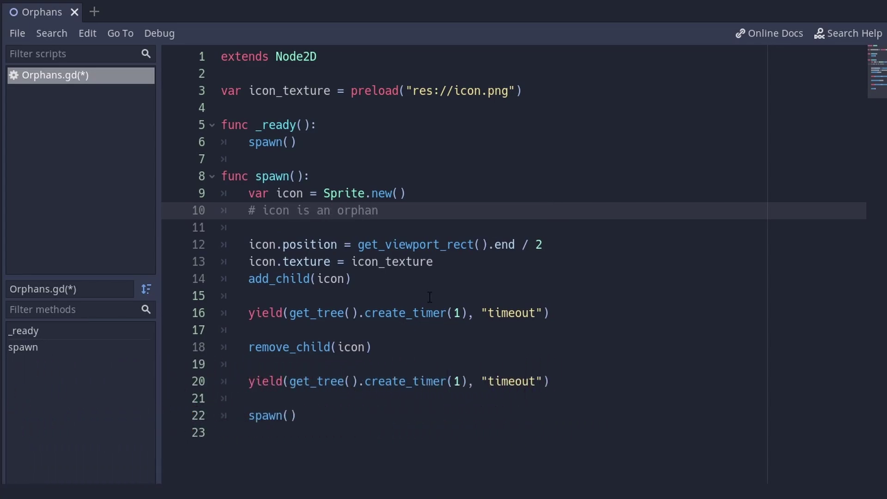
click(401, 282)
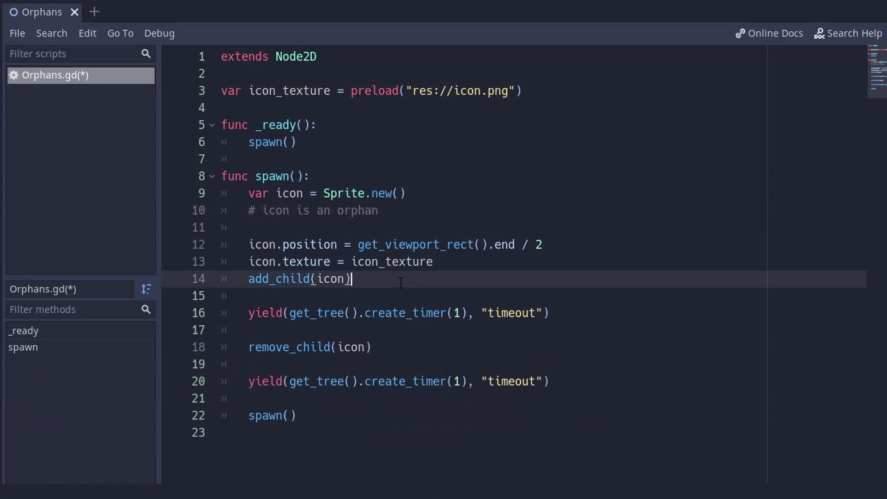
key(Return)
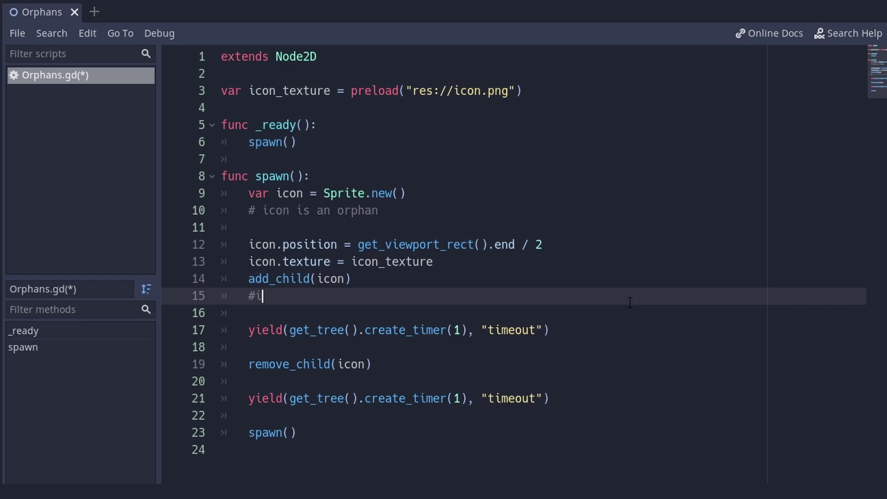
text(# icon is not an )
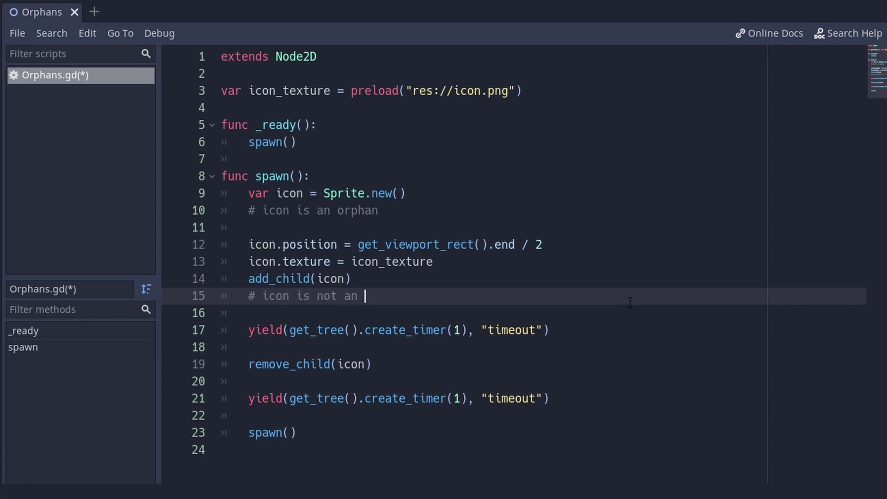
text(orpha)
key(BackSpace)
text(han anymore)
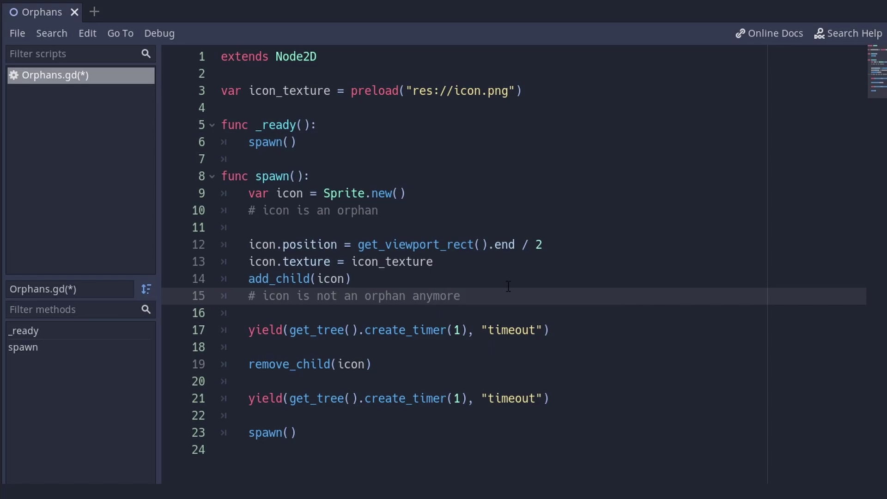
- Add the comment "# icon is an orphan again" below remove_child(icon) in the spawn function
click(428, 363)
key(Return)
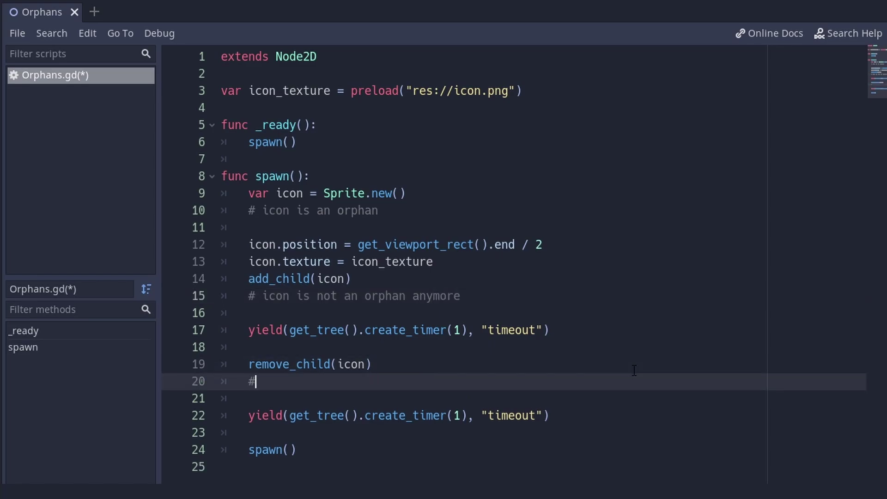
text(# icon is an orpha)
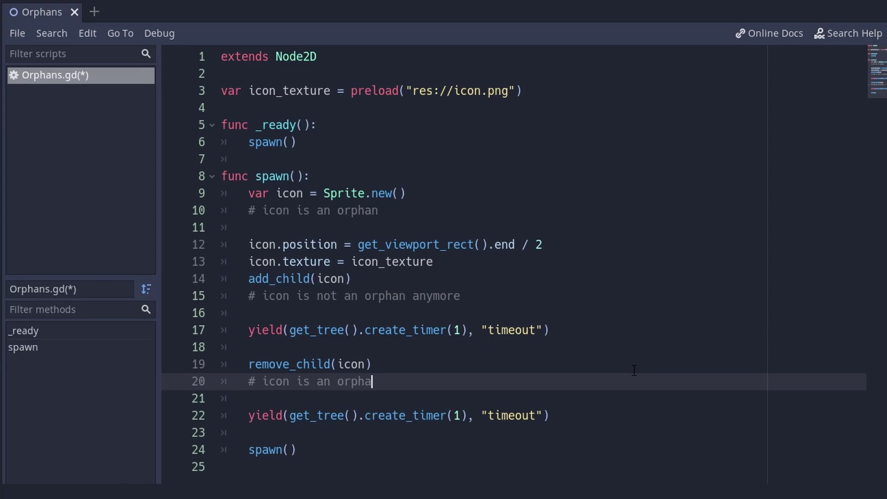
text(n again)
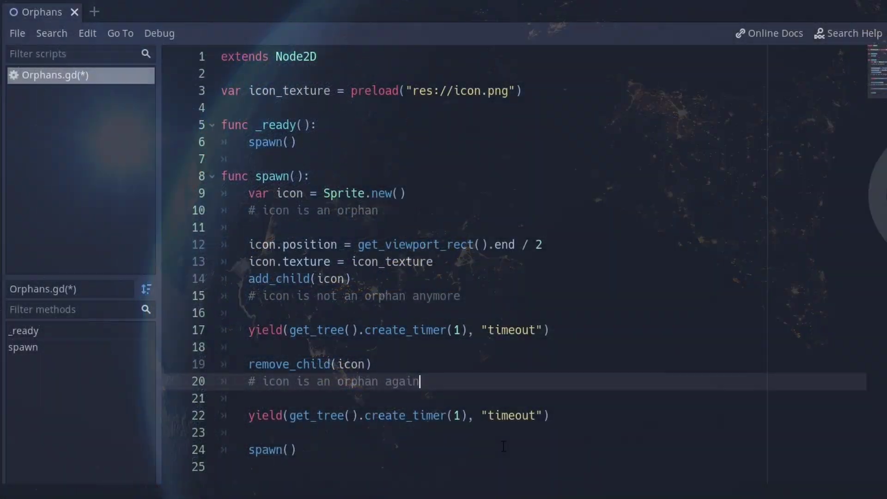
- Run the Orphans scene and open the Debugger to examine the running game
click(504, 448)
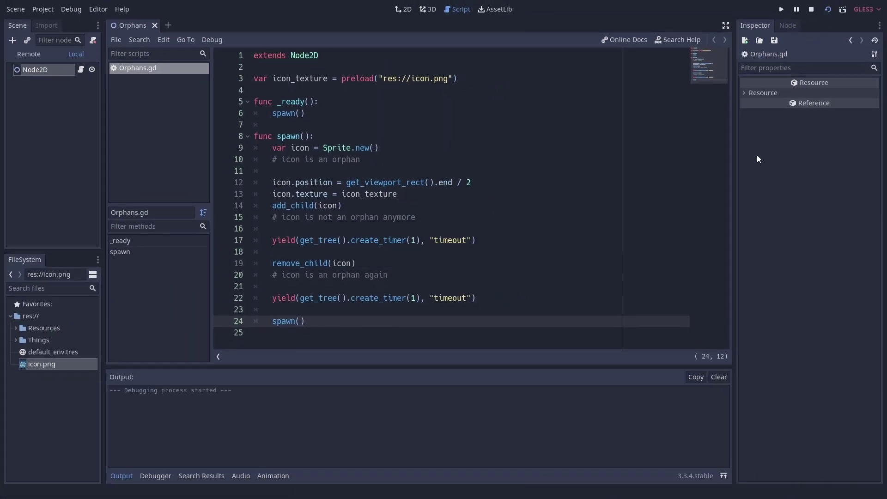
key(F5)
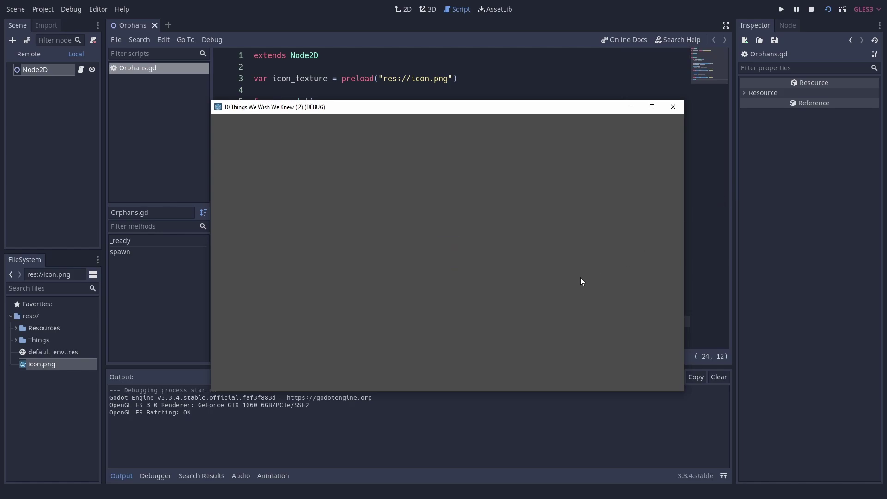
click(162, 476)
scroll(230, 403, down, 5)
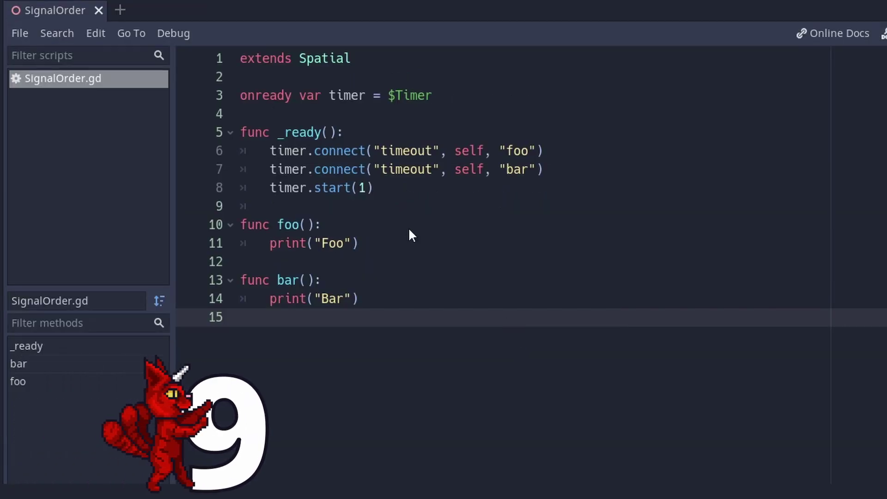
- Highlight the two timer.connect lines in SignalOrder.gd and run the scene to check the order in which foo and bar are called
click(276, 151)
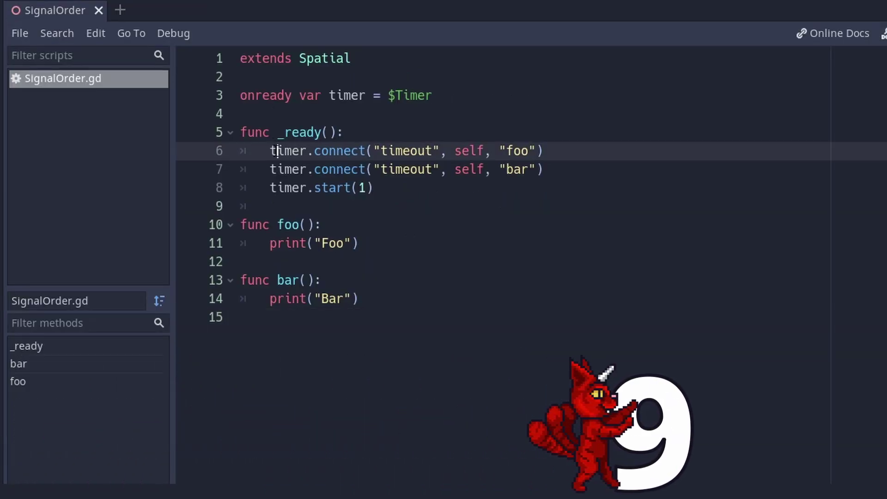
drag(272, 150, 557, 171)
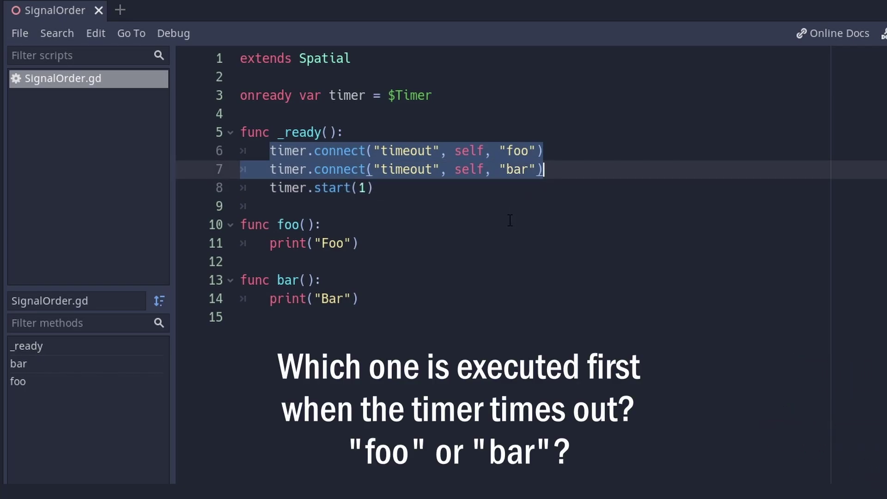
click(527, 310)
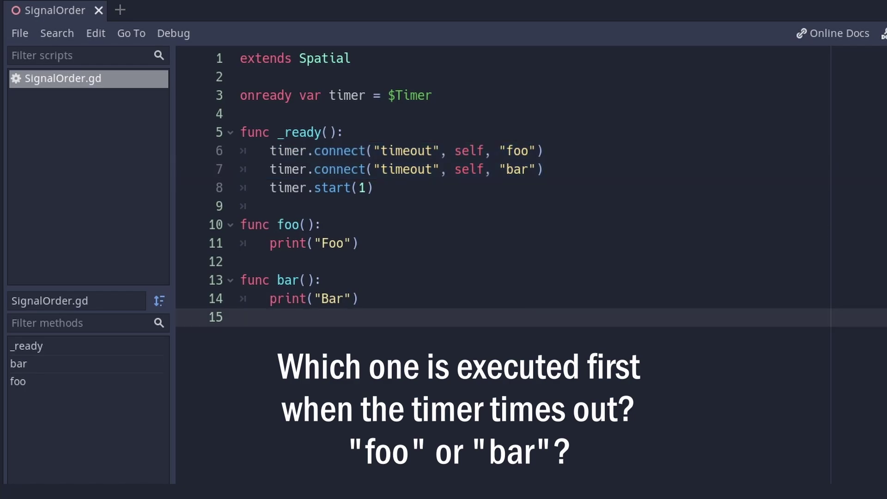
click(843, 9)
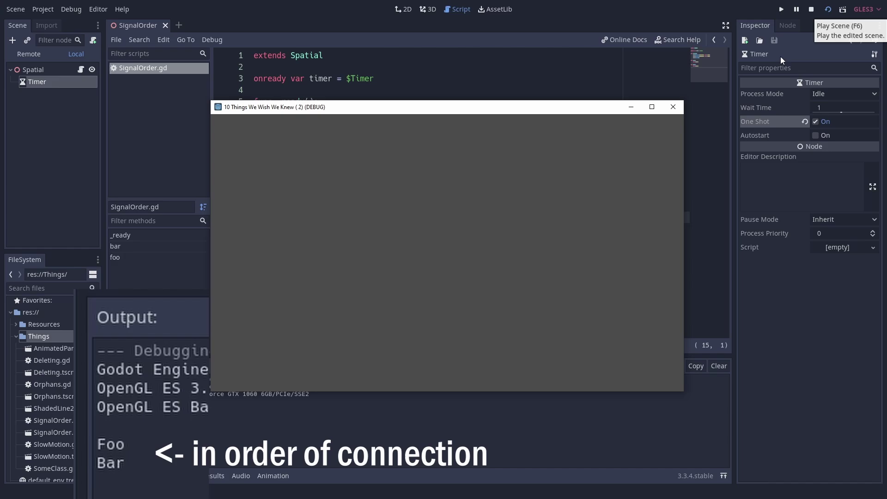
click(829, 11)
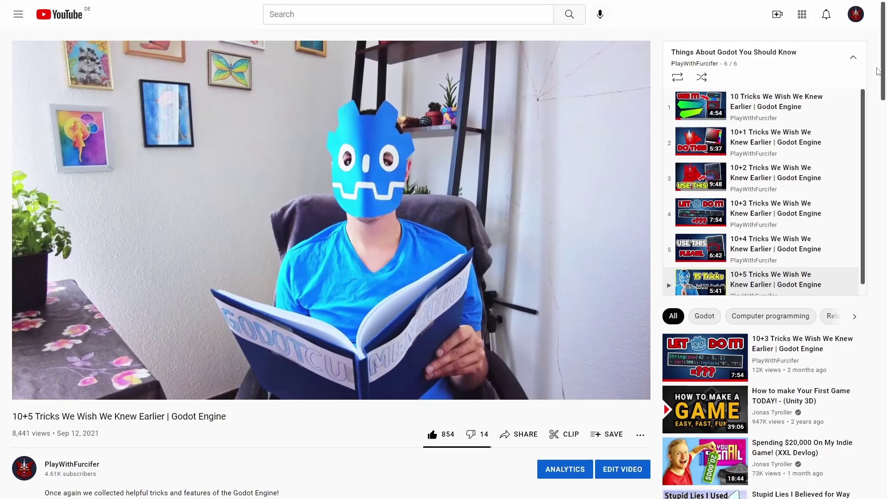
- Look through the comments on the YouTube page of "10+5 Tricks We Wish We Knew Earlier | Godot Engine"
scroll(878, 90, down, 4)
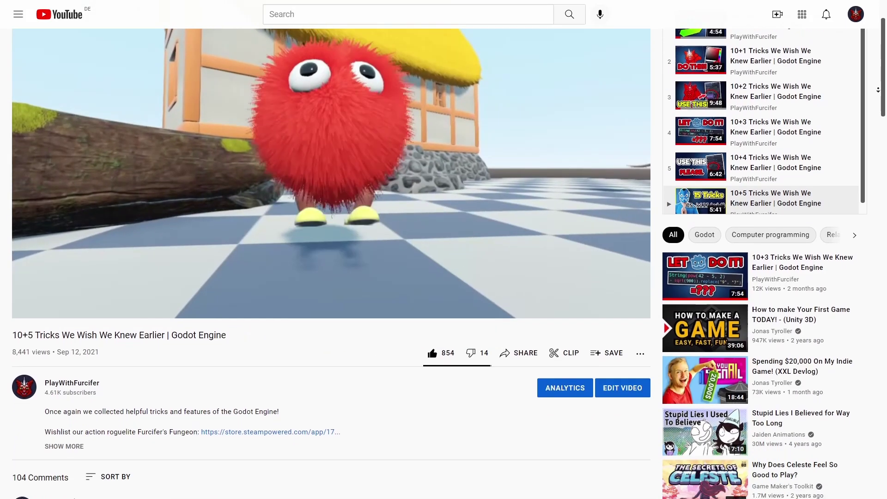
scroll(878, 95, down, 4)
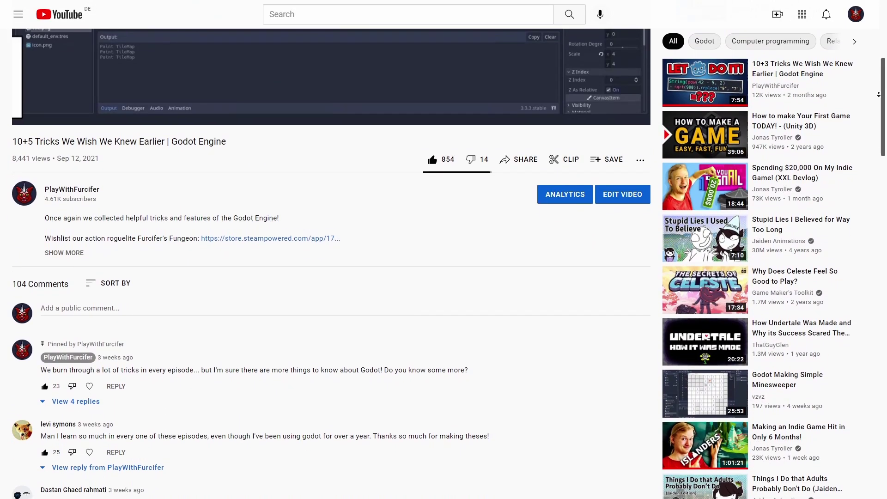
scroll(878, 95, down, 4)
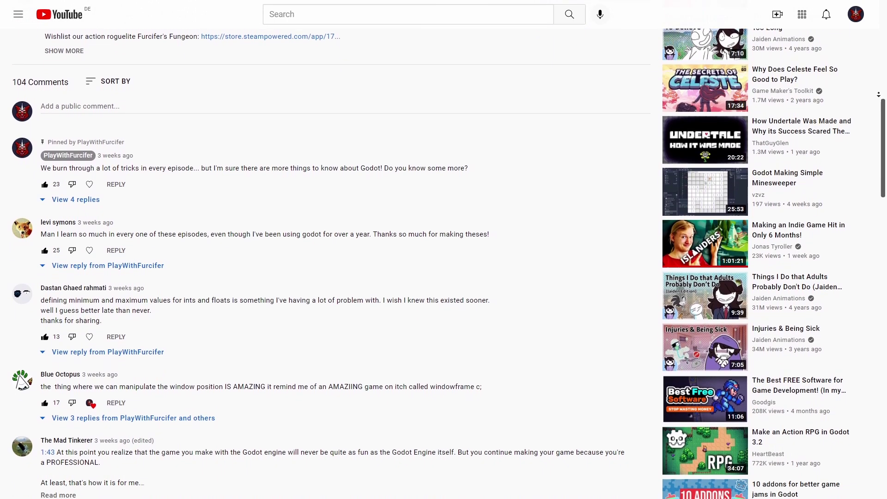
scroll(878, 94, down, 2)
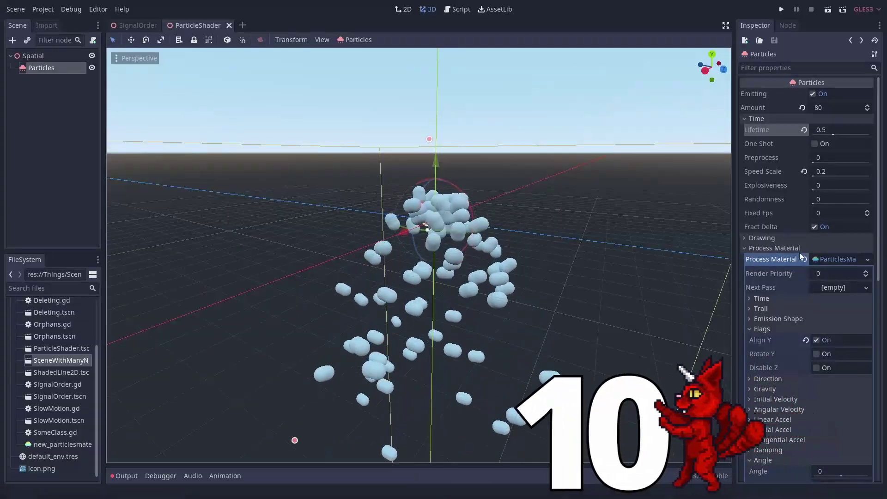
- Give the Particles node's Pass 1 mesh a new ShaderMaterial with a new Shader, and open the shader for editing
click(776, 257)
scroll(835, 294, down, 3)
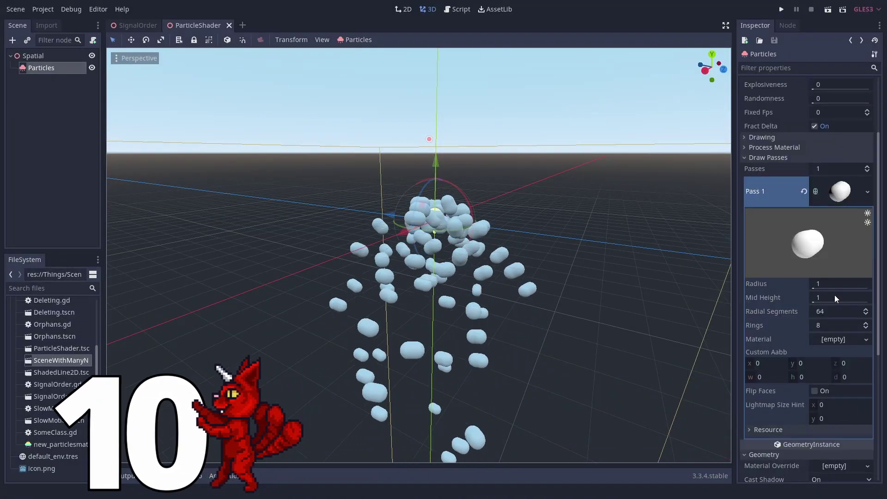
click(867, 340)
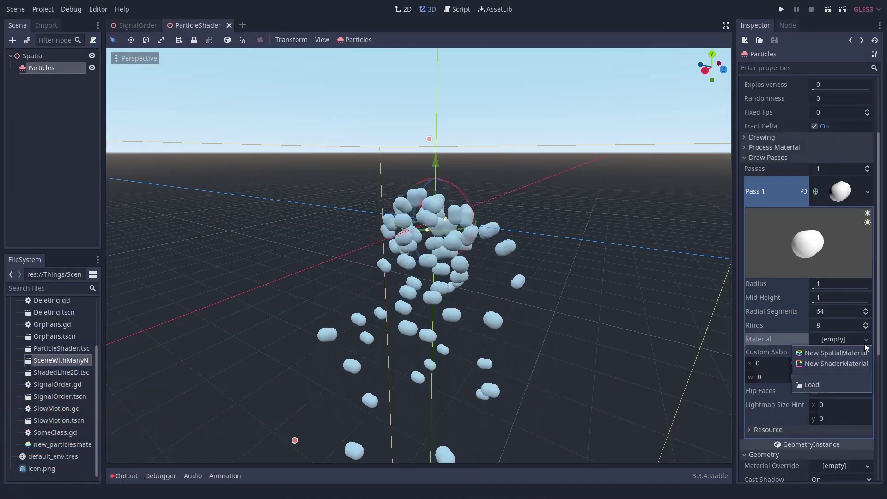
click(828, 368)
click(873, 163)
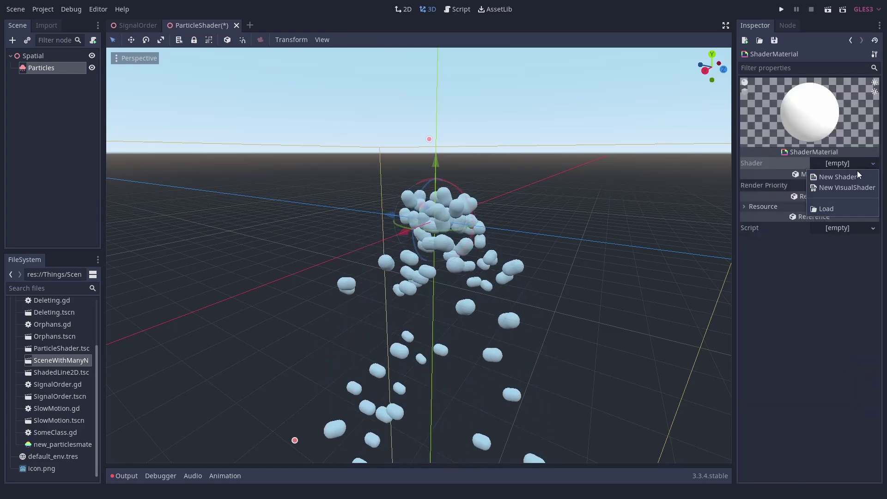
click(844, 175)
click(838, 165)
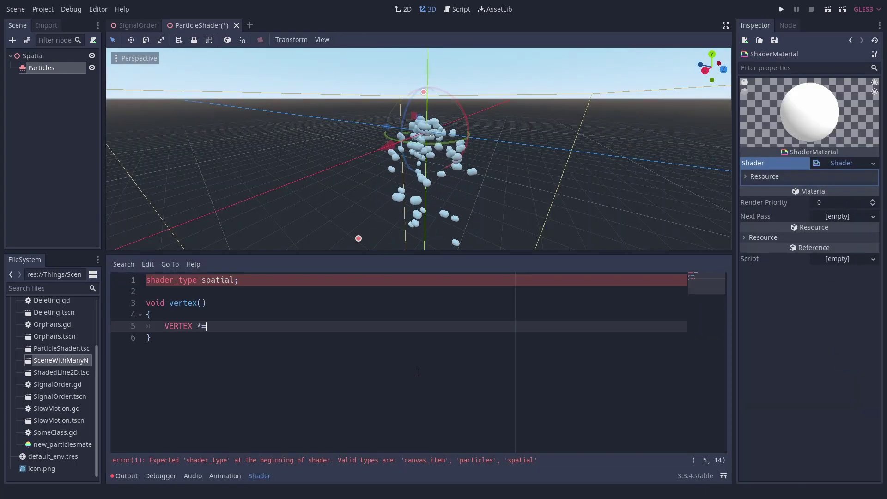
- Write a spatial shader whose vertex function contains "VERTEX *= INSTANCE_CUSTOM.y; //lifetime", and inspect the particles in the 3D view
text(INSTANCE_CUSTOM)
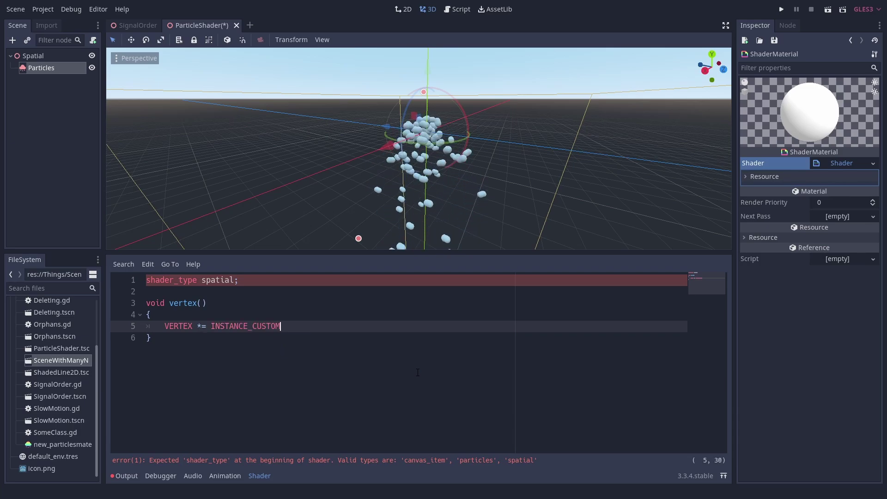
text(.y; //c)
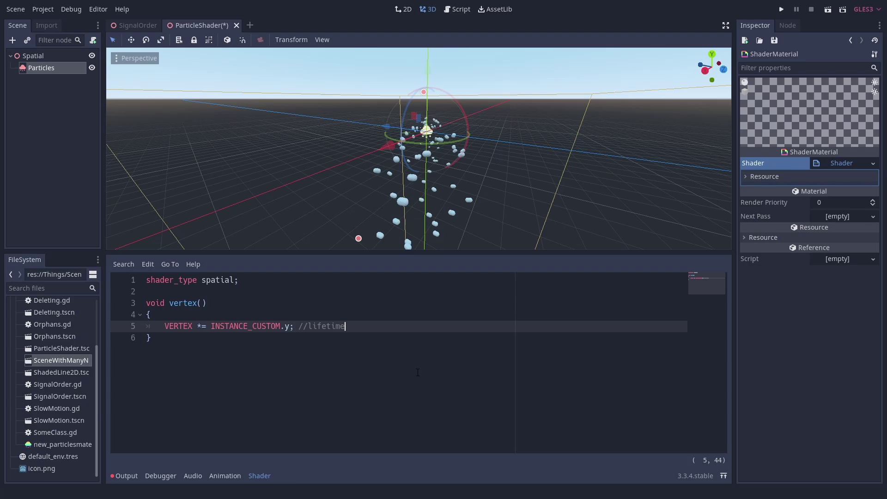
scroll(479, 113, up, 4)
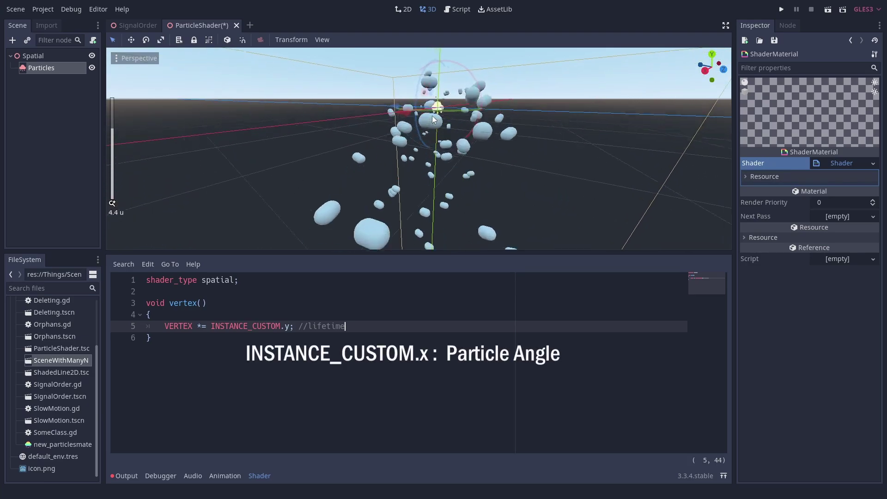
scroll(479, 113, down, 4)
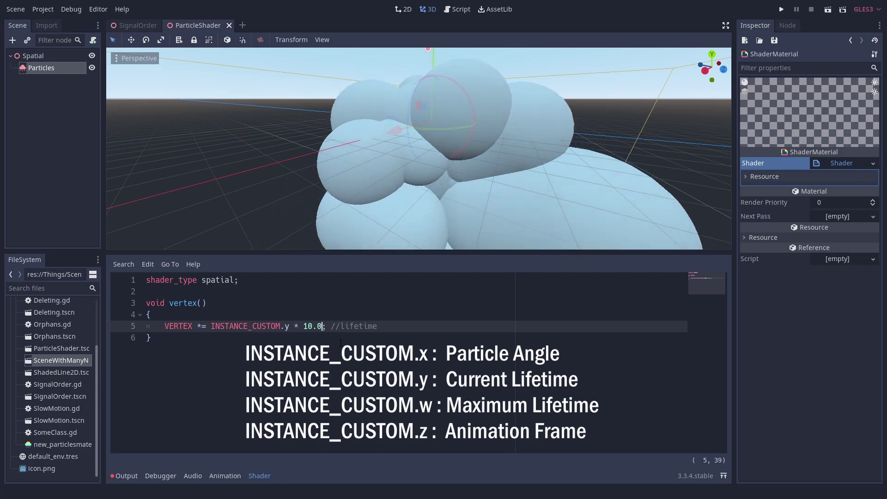
- Try multiplying INSTANCE_CUSTOM.y by 10 in the VERTEX line and remove the factor again
key(BackSpace)
key(BackSpace)
key(BackSpace)
key(BackSpace)
key(BackSpace)
key(BackSpace)
key(BackSpace)
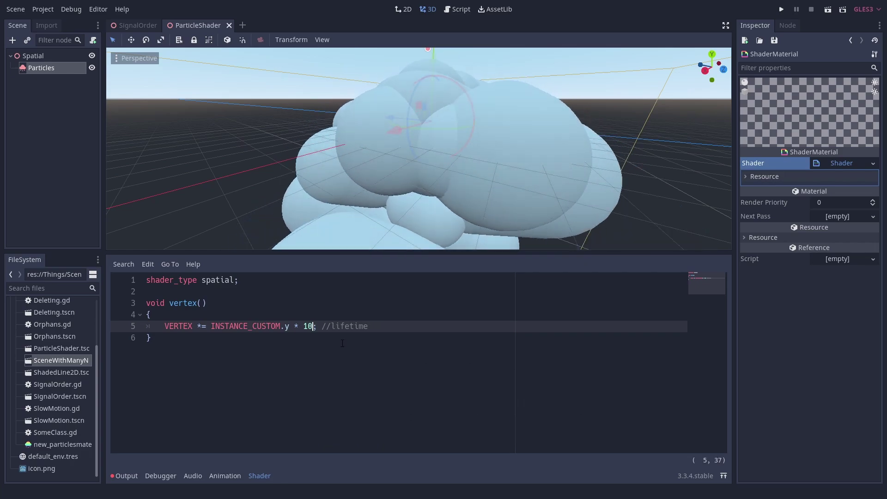
key(ctrl+s)
- Below the VERTEX line, add the comment "// store in COLOR so we can access it in fragment()" and the line "COLOR.rgb = vec3(INSTANCE_CUSTOM.y);"
key(End)
key(Return)
key(Return)
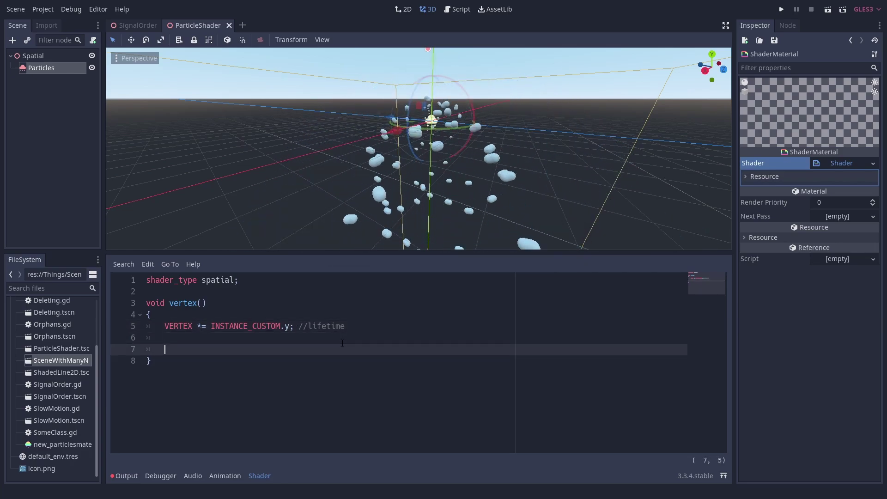
text(// store in COLOR so we can a)
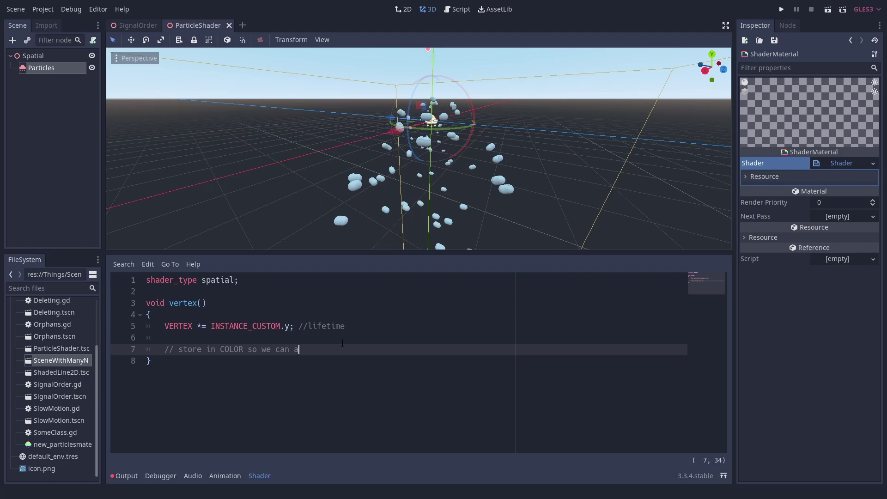
text(ccess it in fragment())
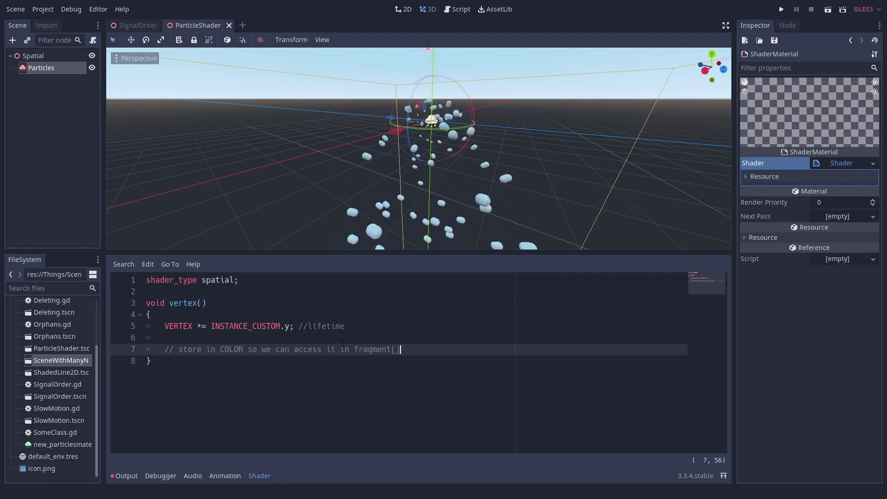
key(Return)
text(COLOR.rgb = )
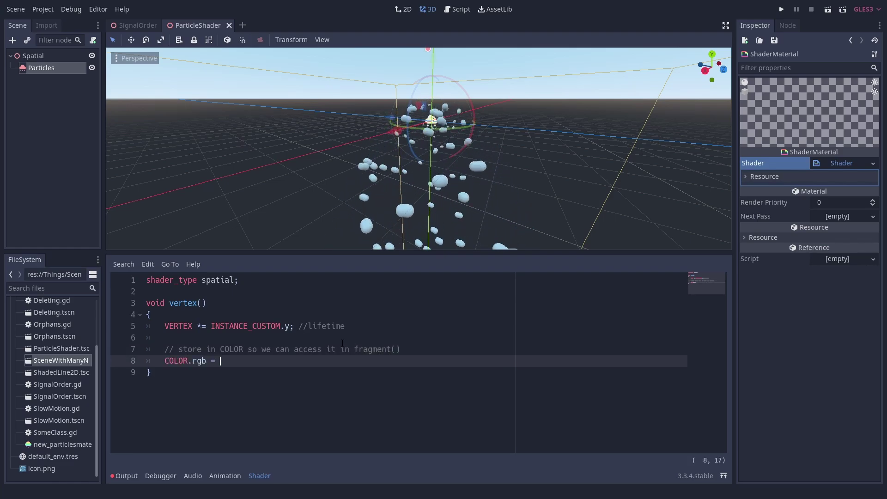
text(vec2(INSTANCE_CUSTOM.y);)
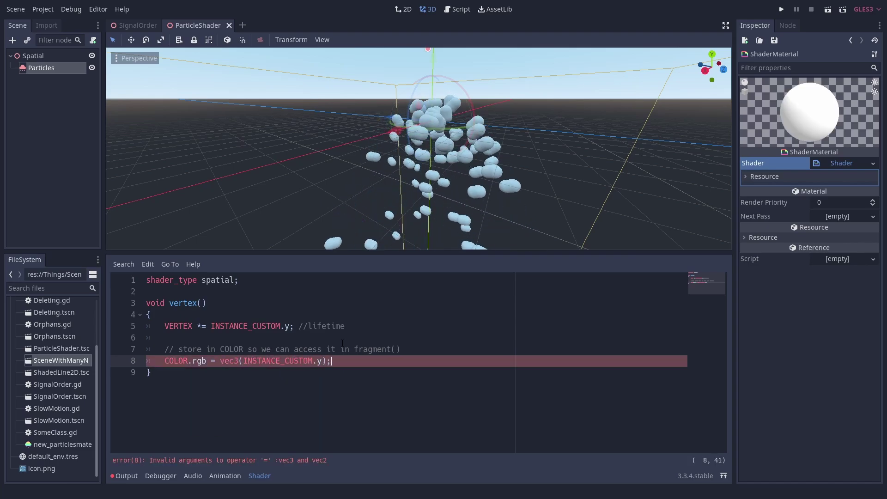
- Add a fragment function containing "ALBEDO = COLOR.rgb;" and comment out the VERTEX line in the vertex function
key(Return)
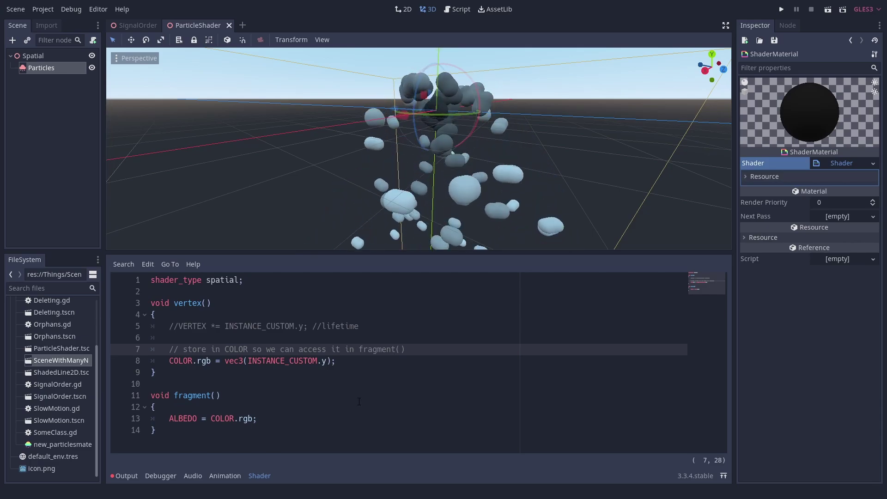
click(318, 409)
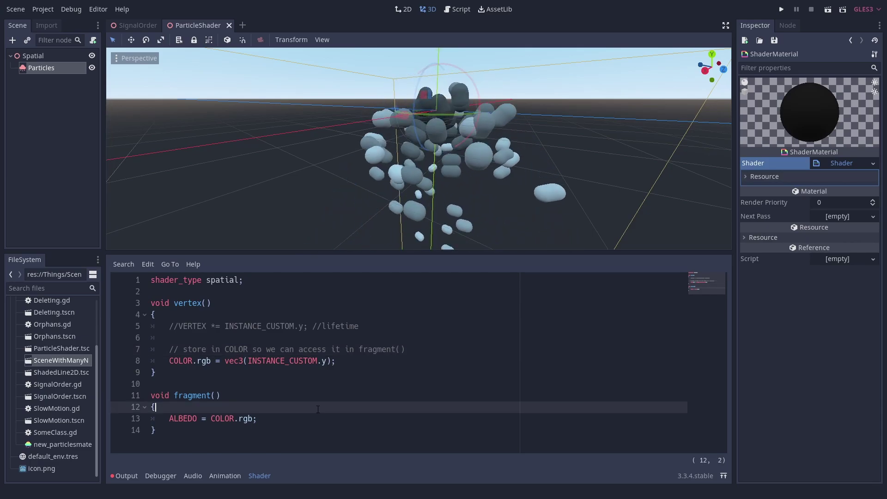